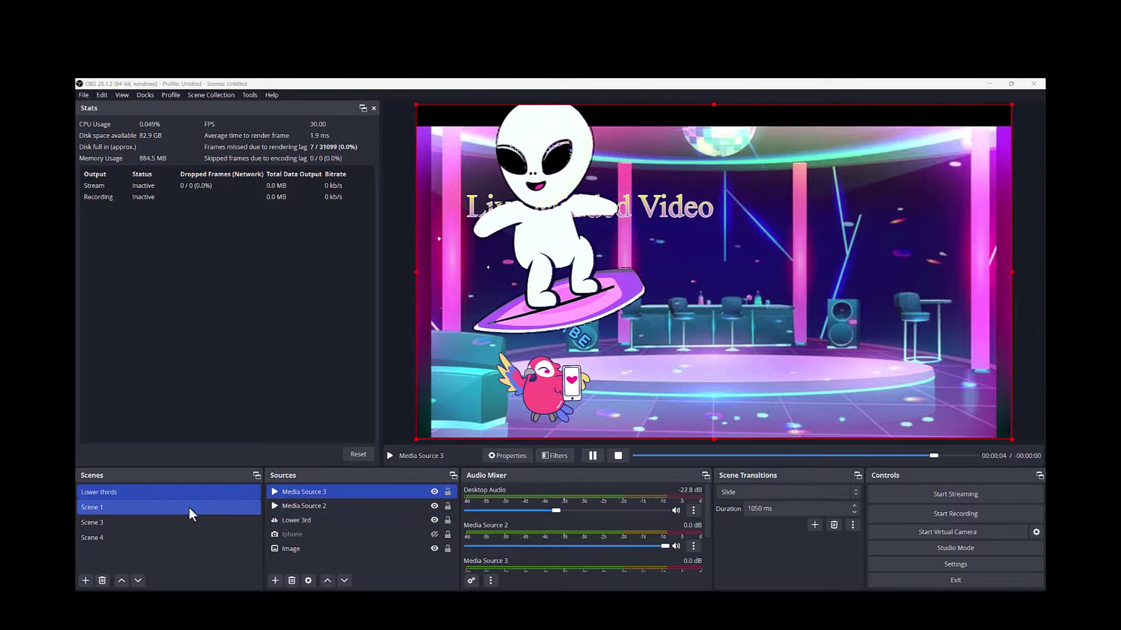
# - Preview Scene 1 and another scene, then select the surfing-alien Media Source 3
pyautogui.click(155, 506)
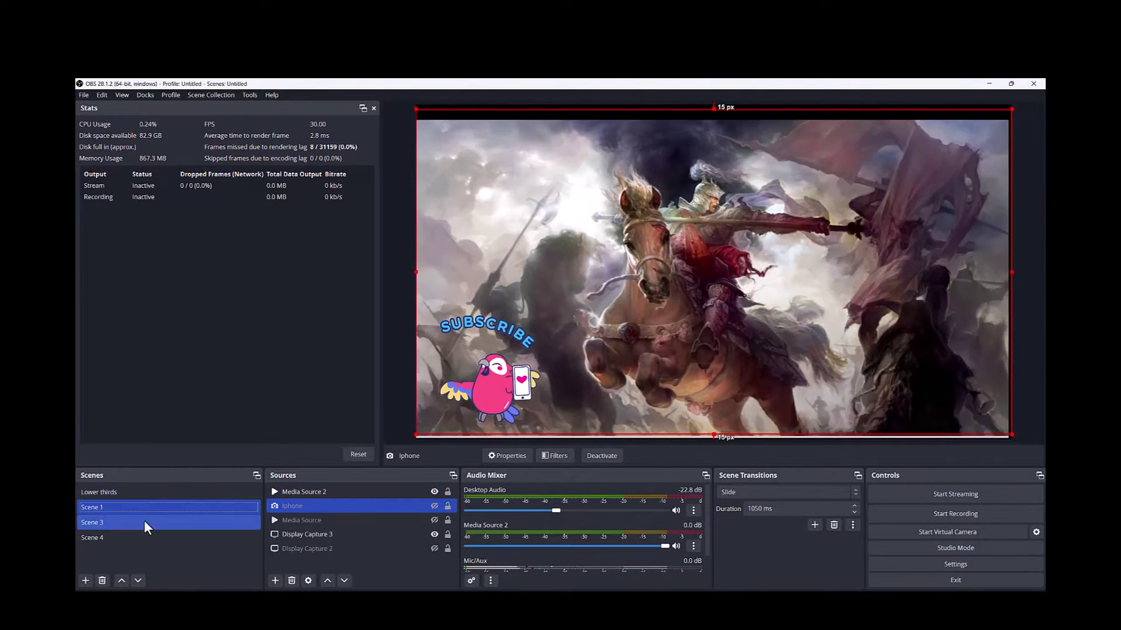
pyautogui.click(132, 535)
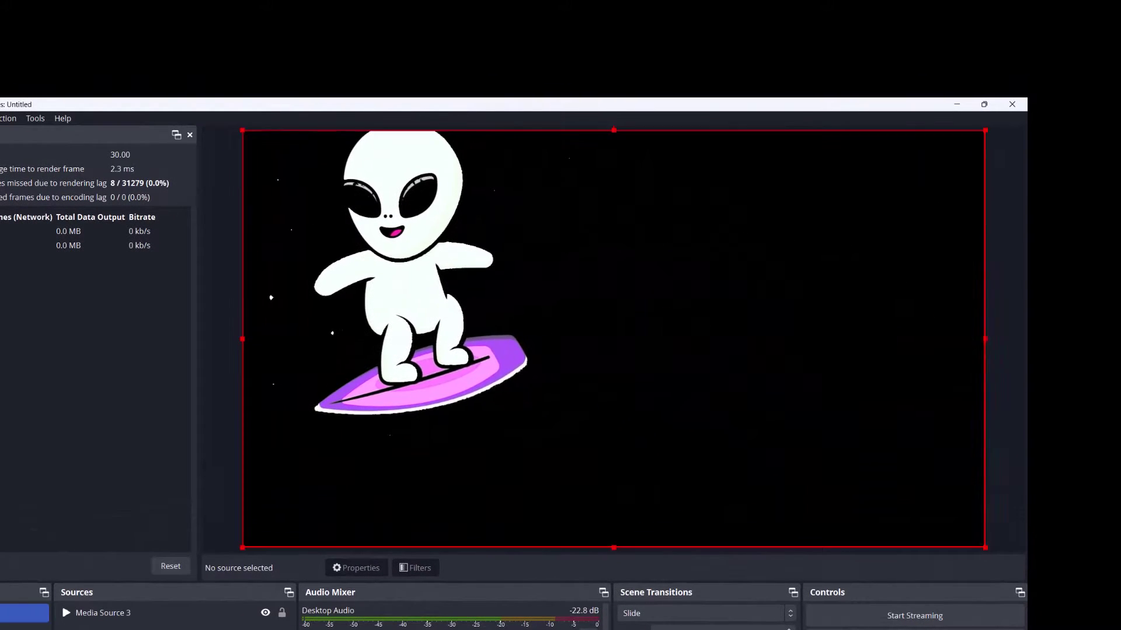
pyautogui.click(103, 613)
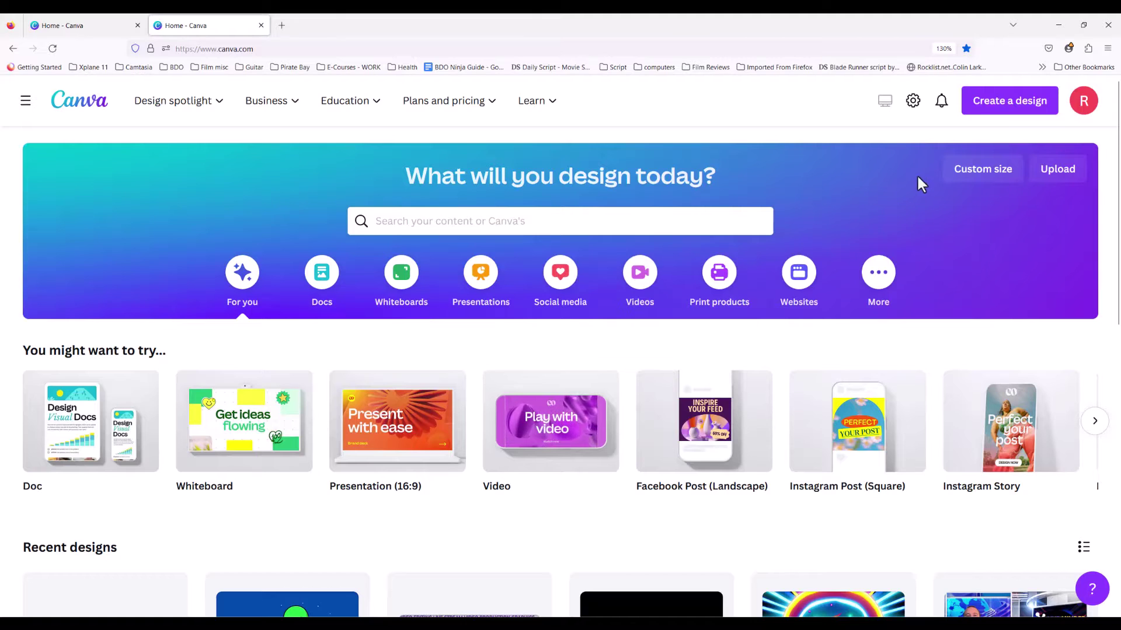
# - Start a new blank Canva video design
pyautogui.click(990, 105)
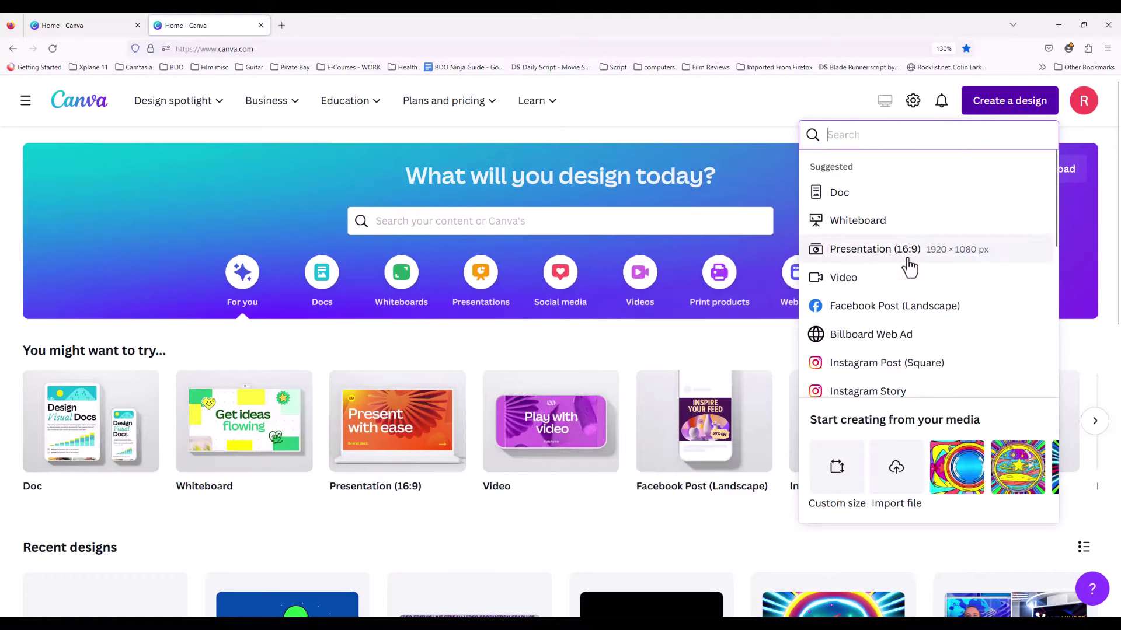
pyautogui.scroll(-1, 850, 248)
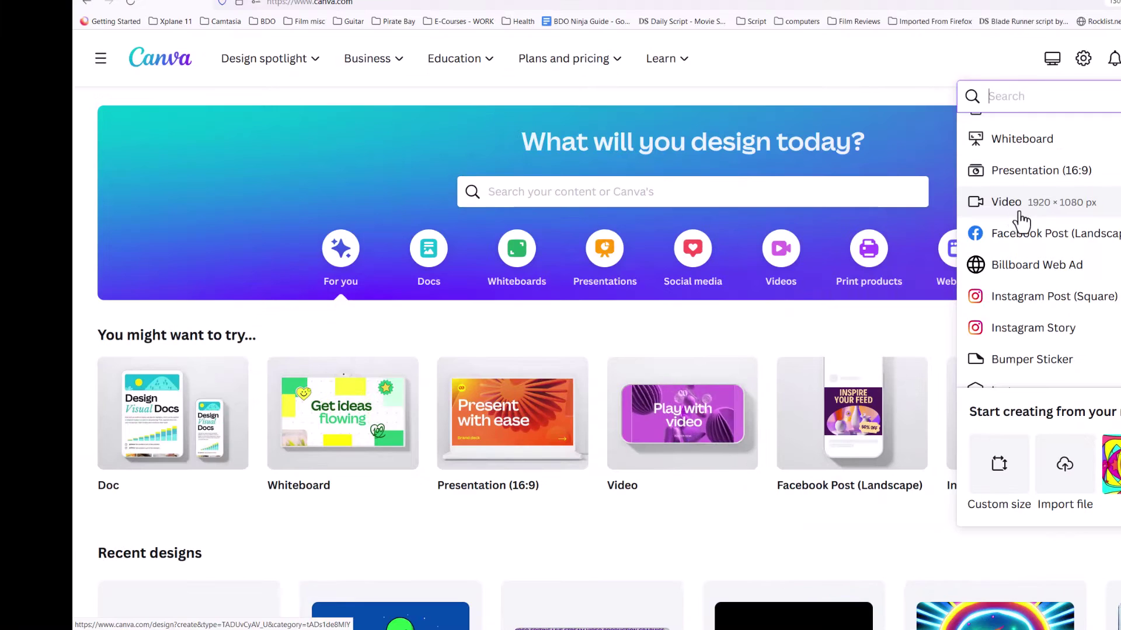
pyautogui.click(1021, 214)
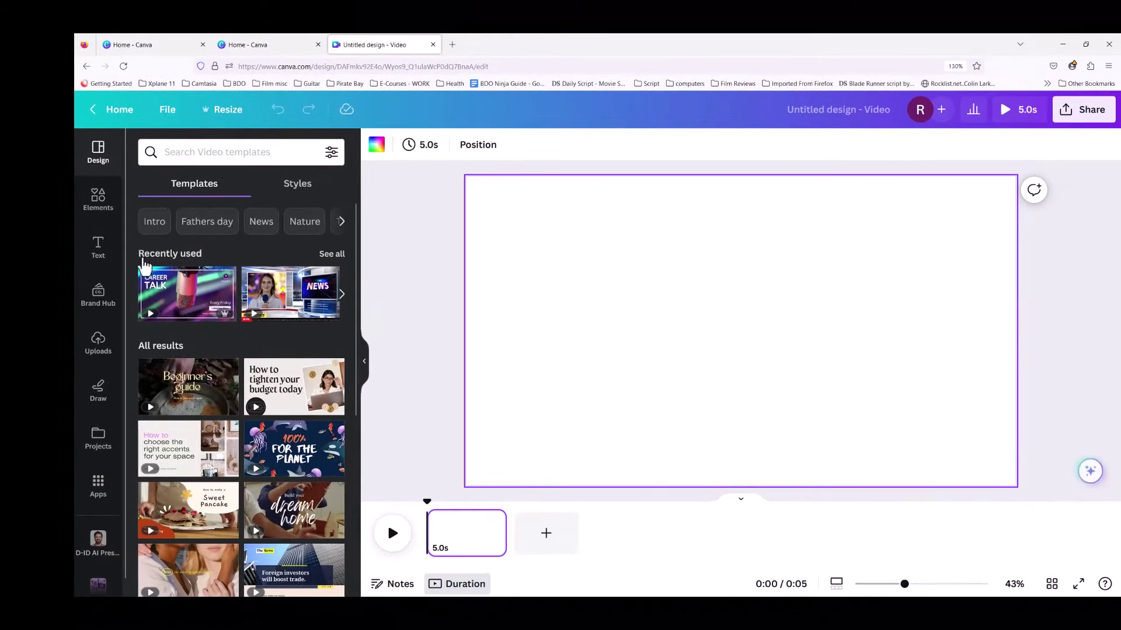
# - Place the SUBSCRIBE parrot sticker on the page and make the background bright green
pyautogui.click(103, 214)
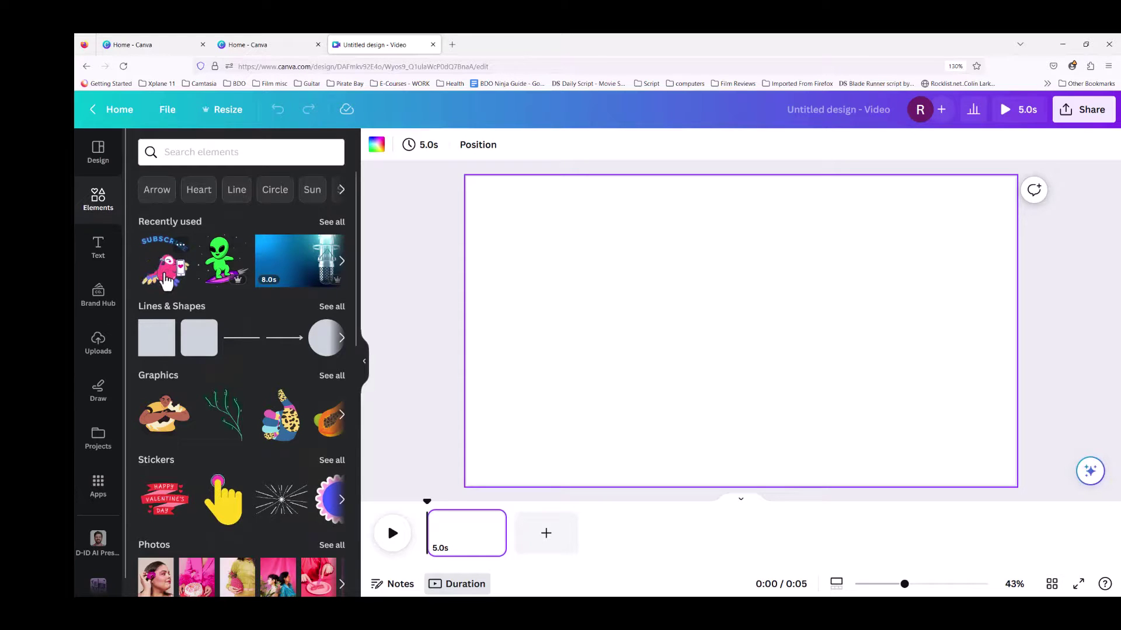
pyautogui.moveTo(153, 260); pyautogui.dragTo(646, 271)
pyautogui.click(561, 280)
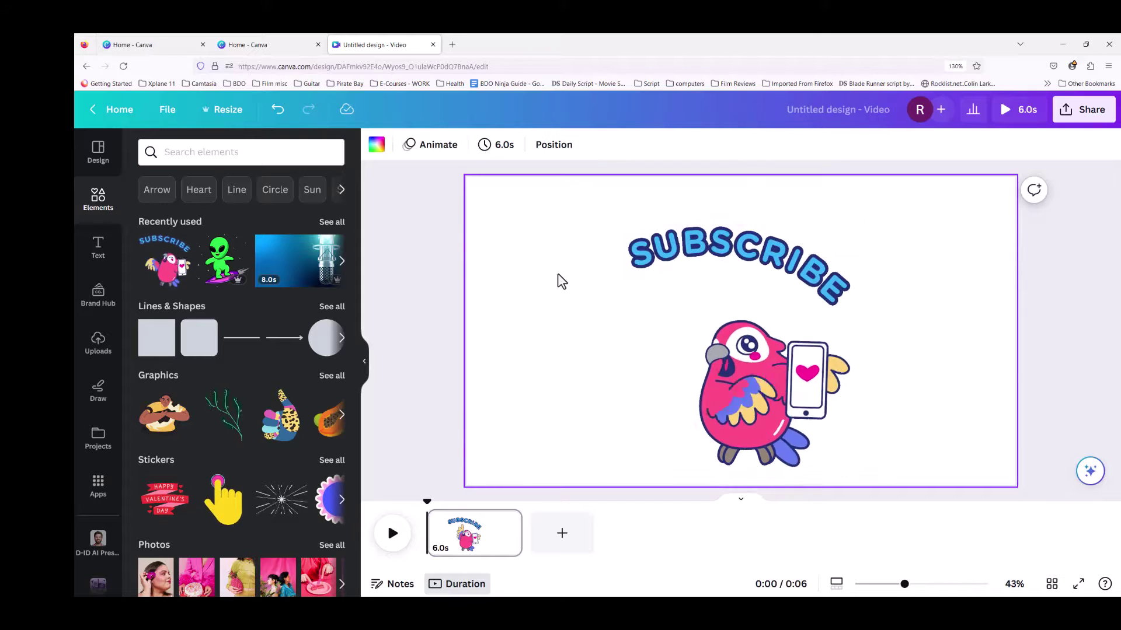
pyautogui.click(376, 145)
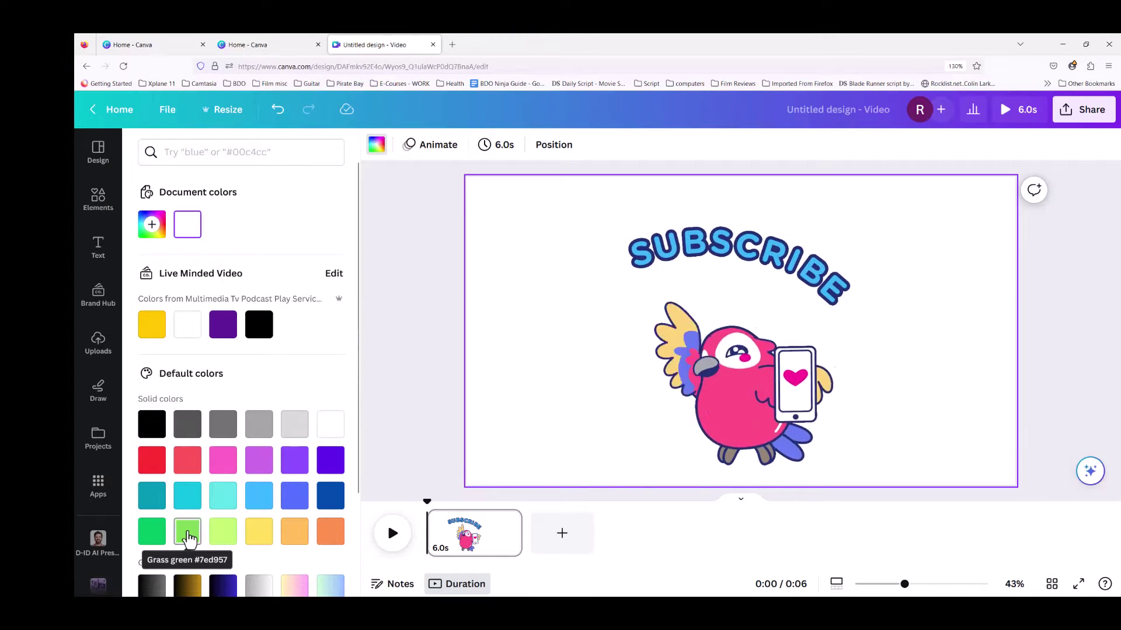
pyautogui.click(152, 533)
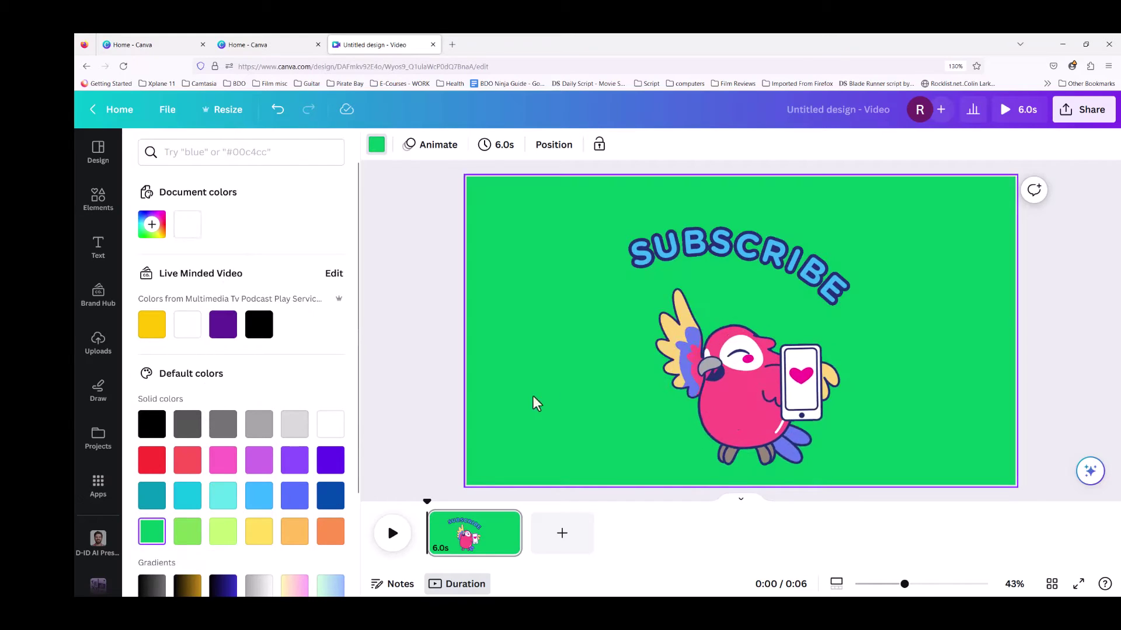
pyautogui.click(647, 386)
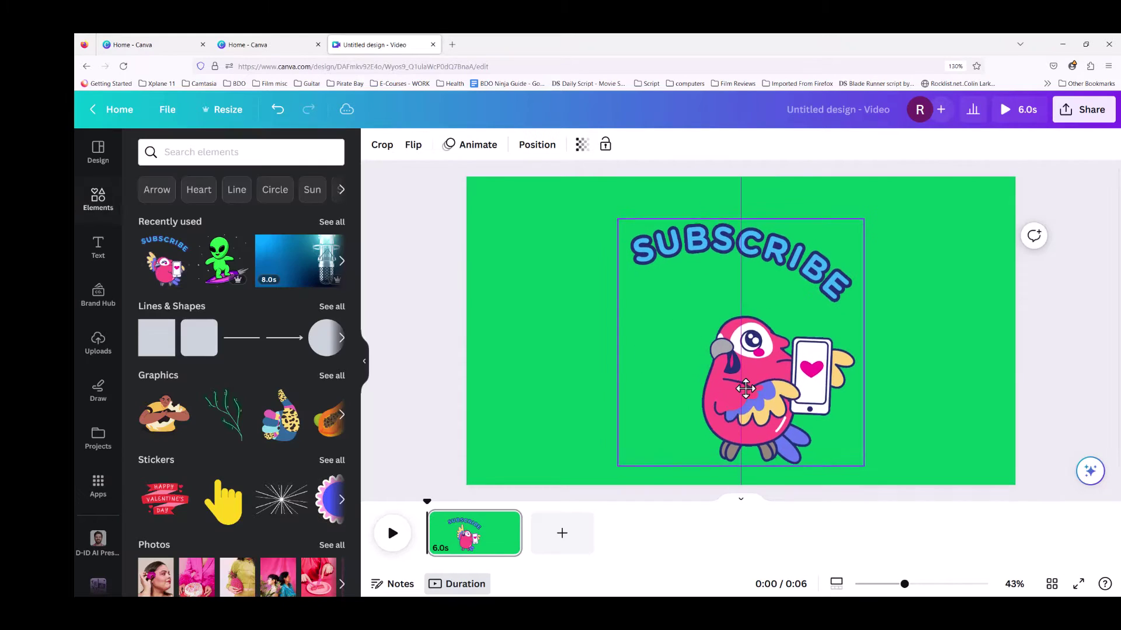
# - Download the design as an MP4 video and play the finished clip in VLC
pyautogui.click(593, 345)
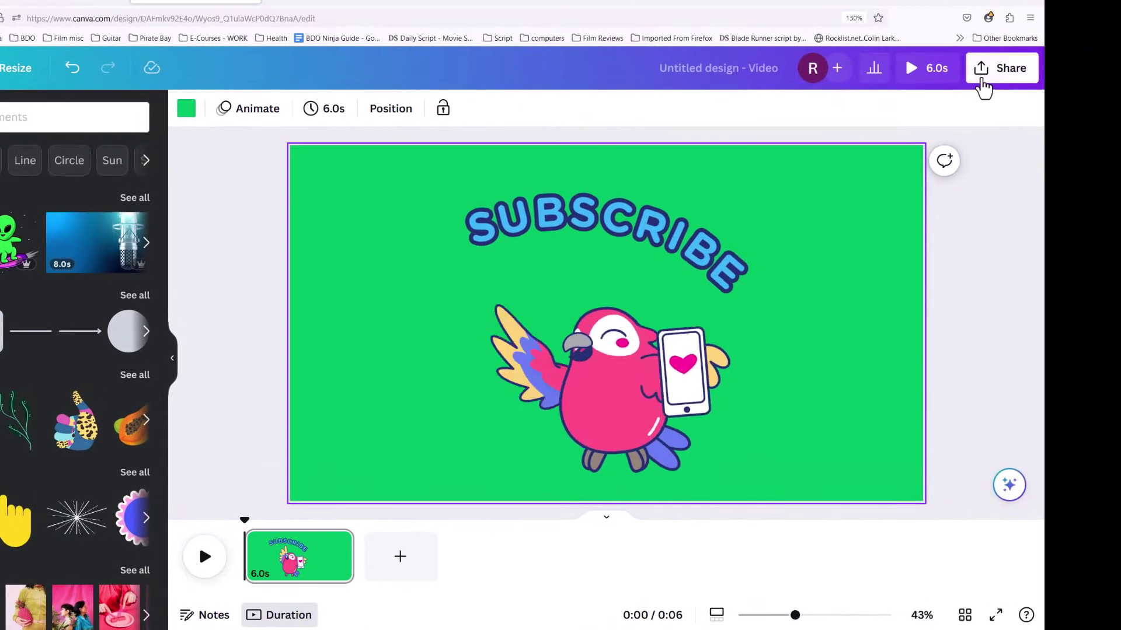
pyautogui.click(984, 87)
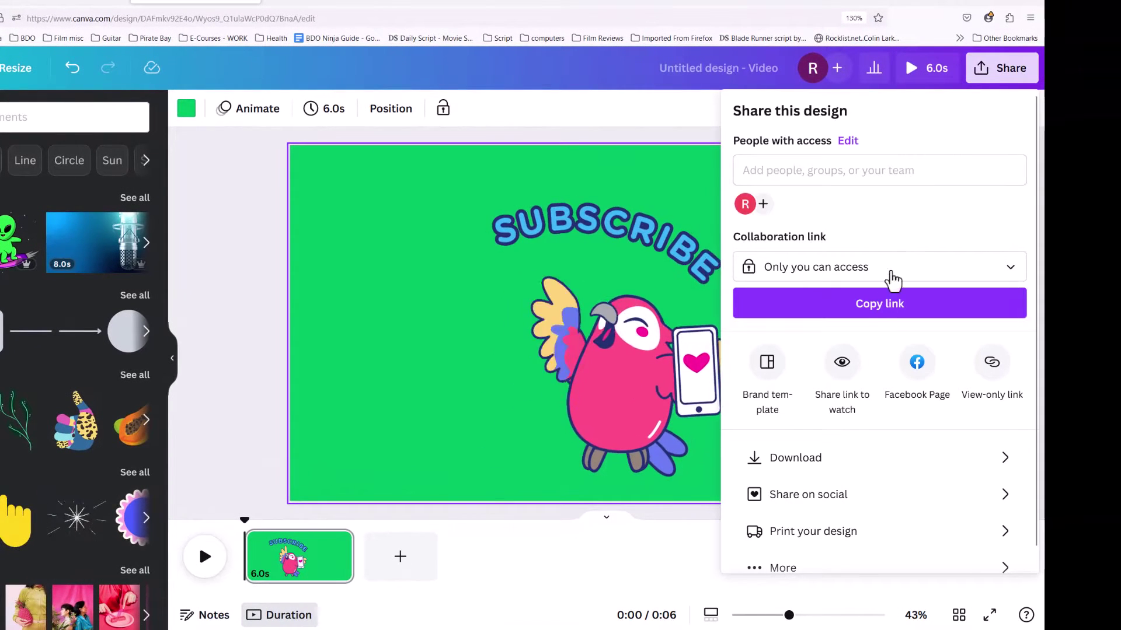
pyautogui.click(815, 467)
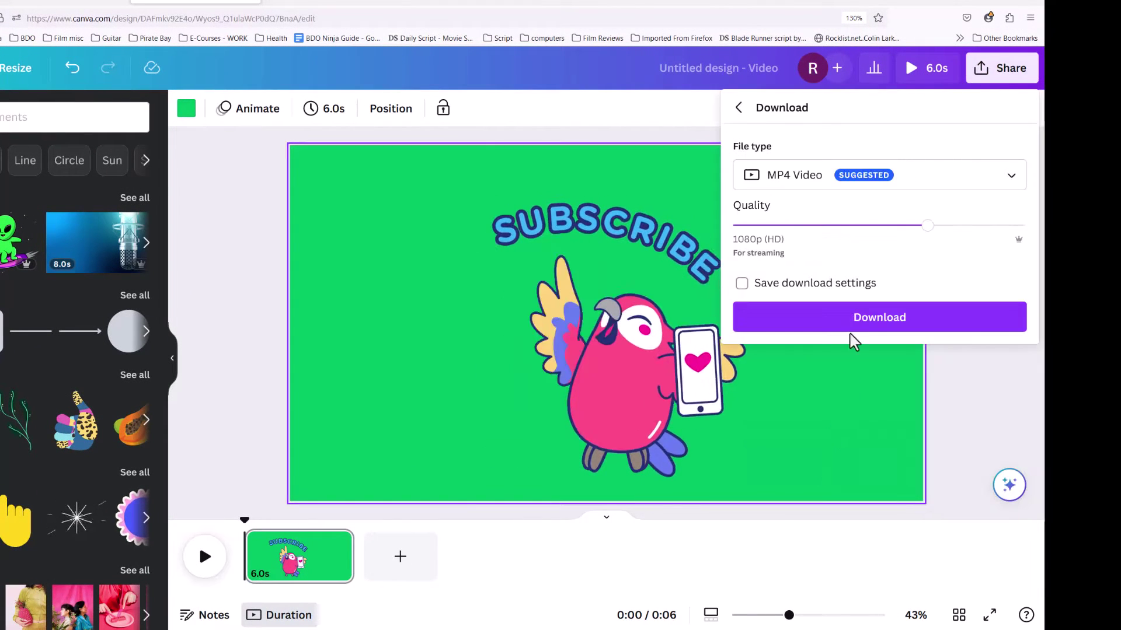
pyautogui.click(815, 188)
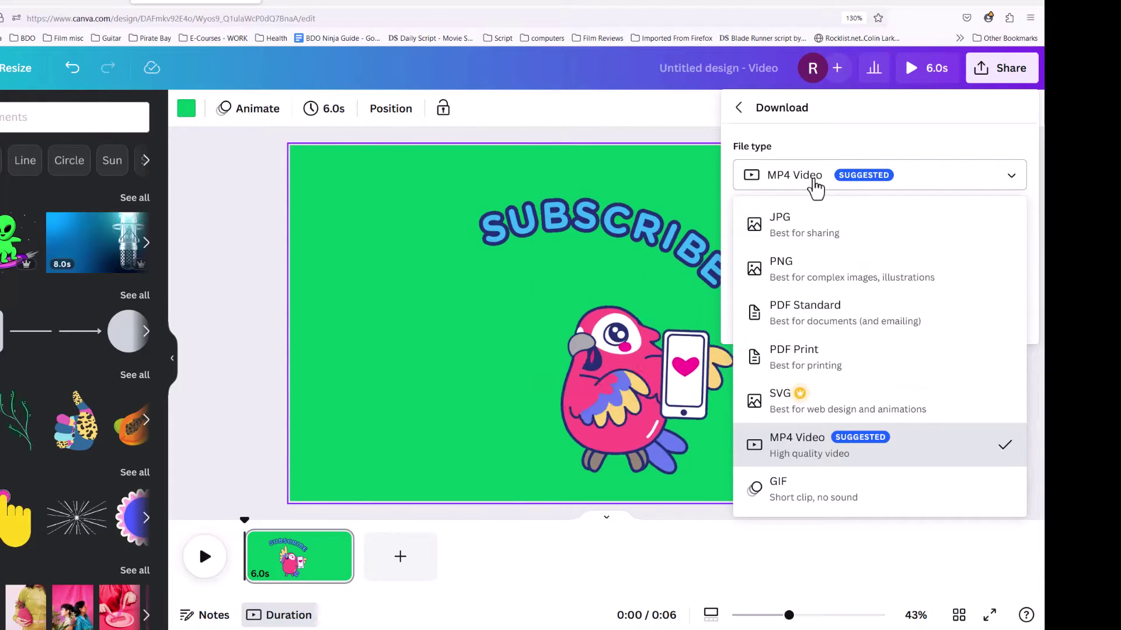
pyautogui.click(797, 445)
pyautogui.click(855, 325)
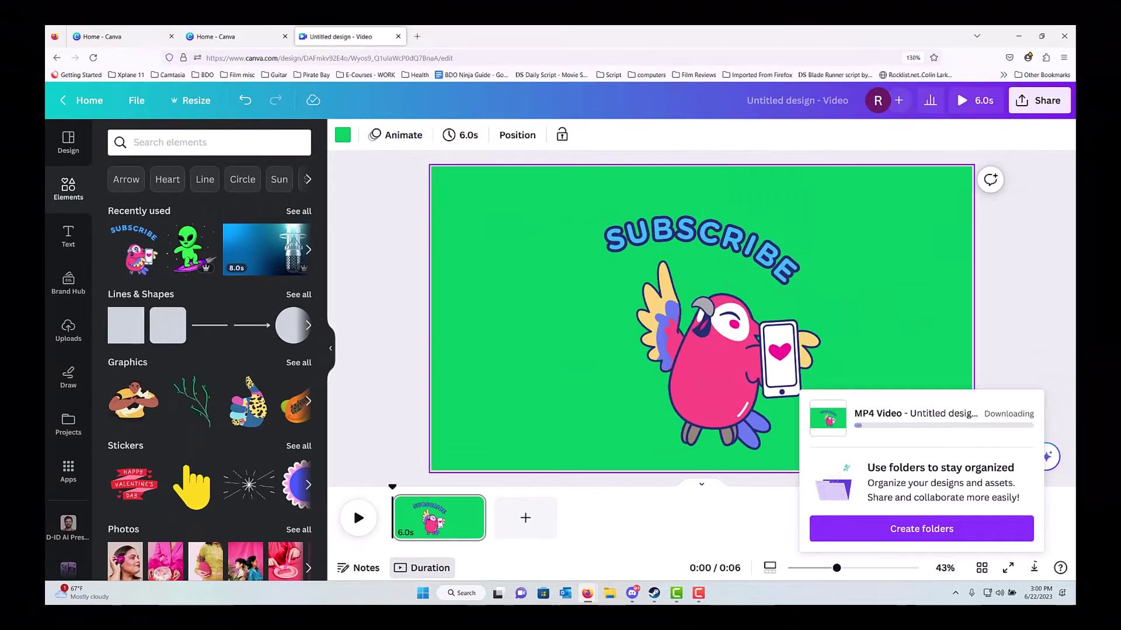
pyautogui.click(991, 427)
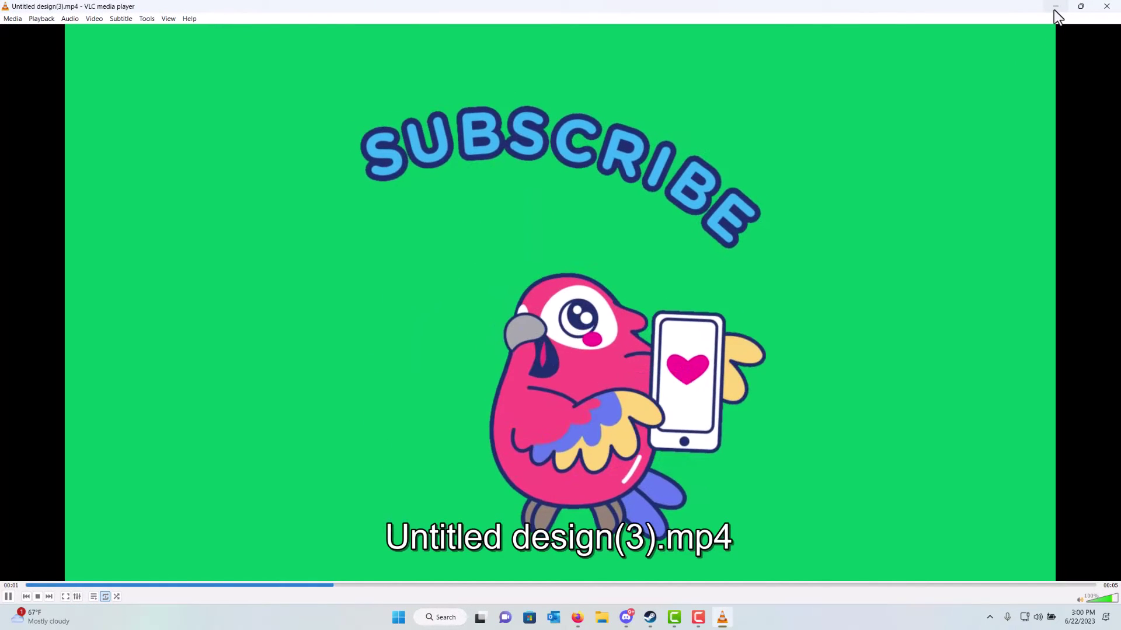
pyautogui.click(1056, 7)
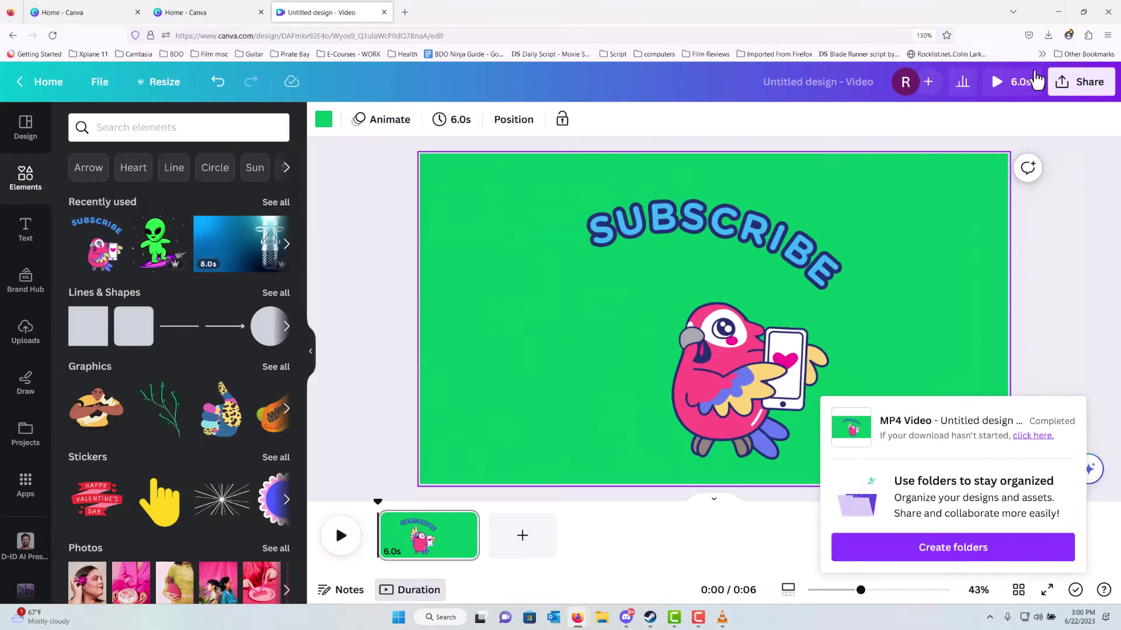
# - Begin renaming Untitled design(3) in Downloads through Show more options
pyautogui.click(1028, 37)
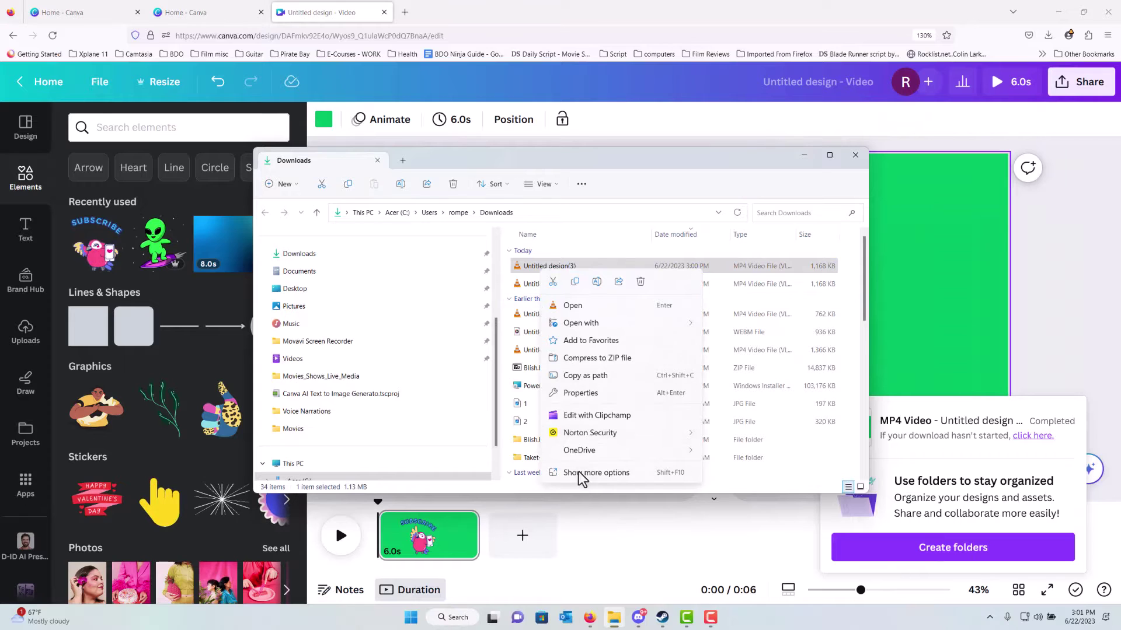
pyautogui.click(579, 474)
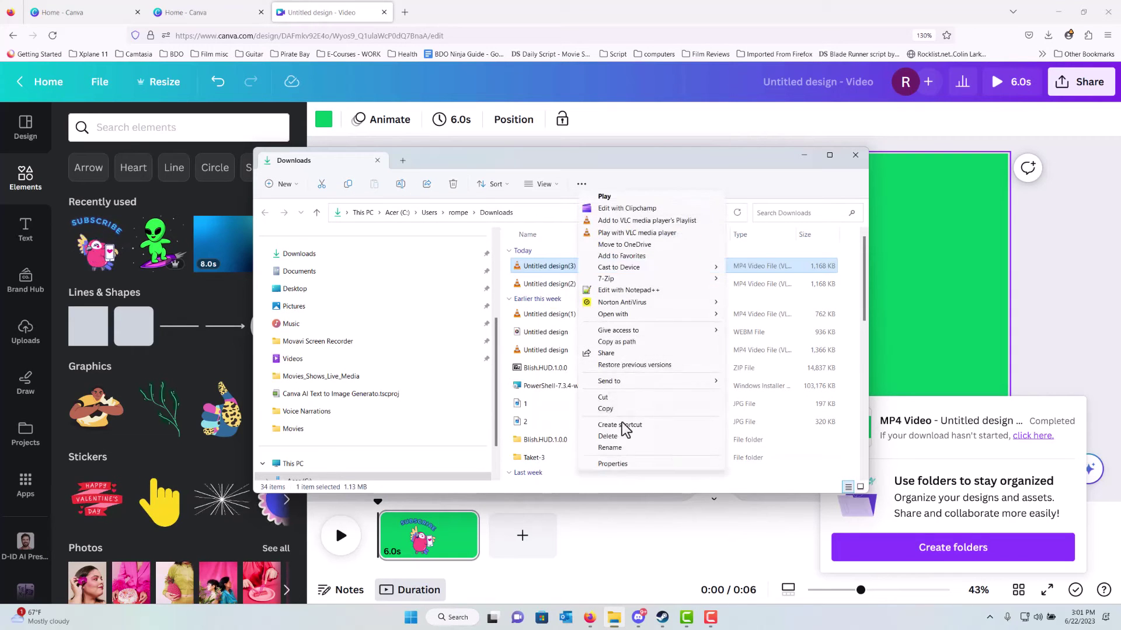
pyautogui.click(623, 448)
# - Name the file Sub Button, then open CloudConvert from the bookmarks in a new tab
pyautogui.write('Sub Button')
pyautogui.press('Return')
pyautogui.hotkey('ctrl', 't')
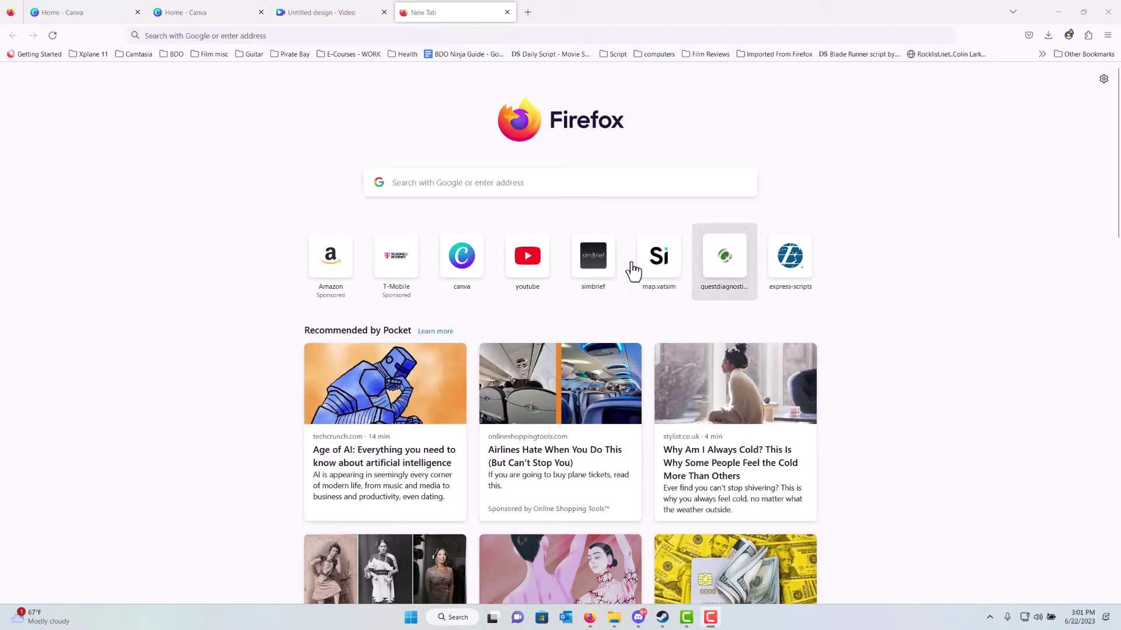
pyautogui.click(85, 56)
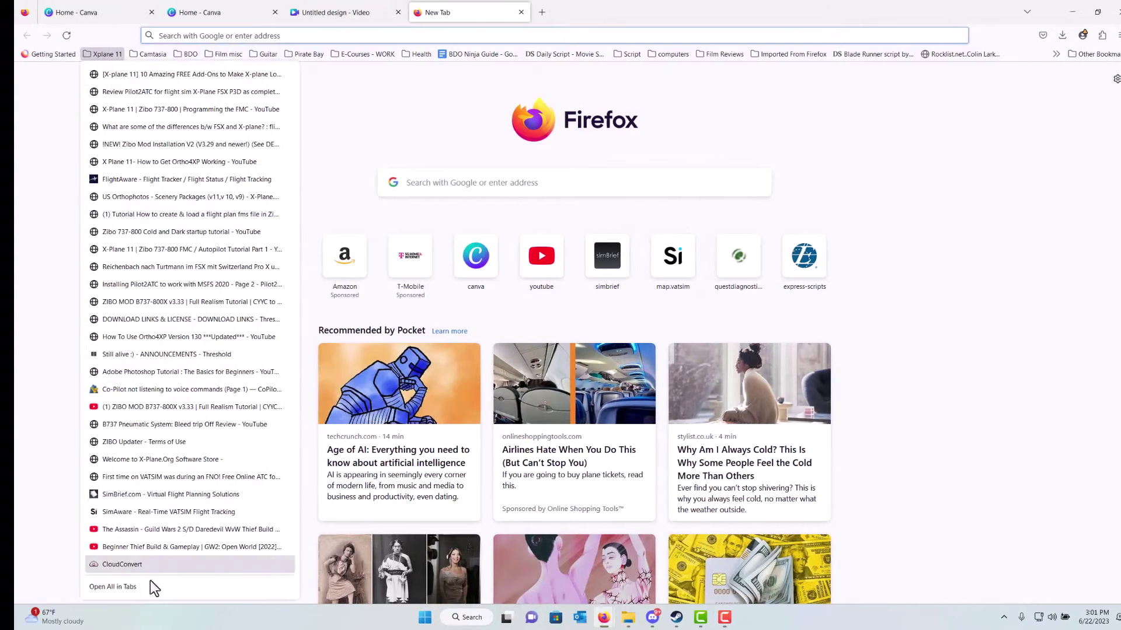
pyautogui.click(146, 566)
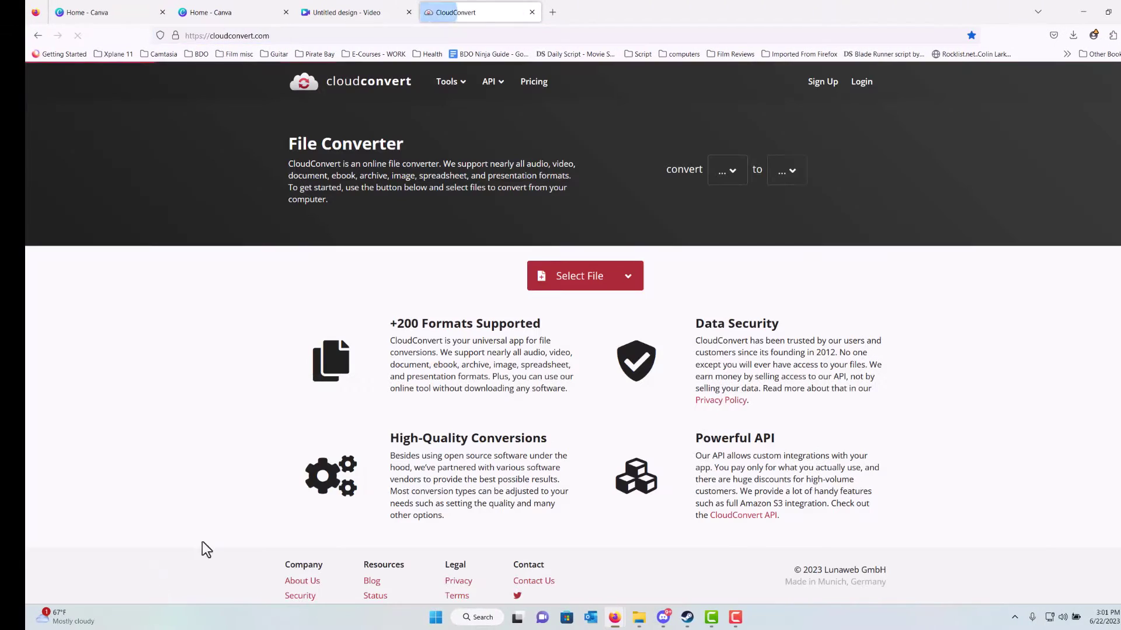
# - Upload Sub Button.mp4 to CloudConvert, convert it to WEBM, and launch OBS Studio
pyautogui.click(575, 280)
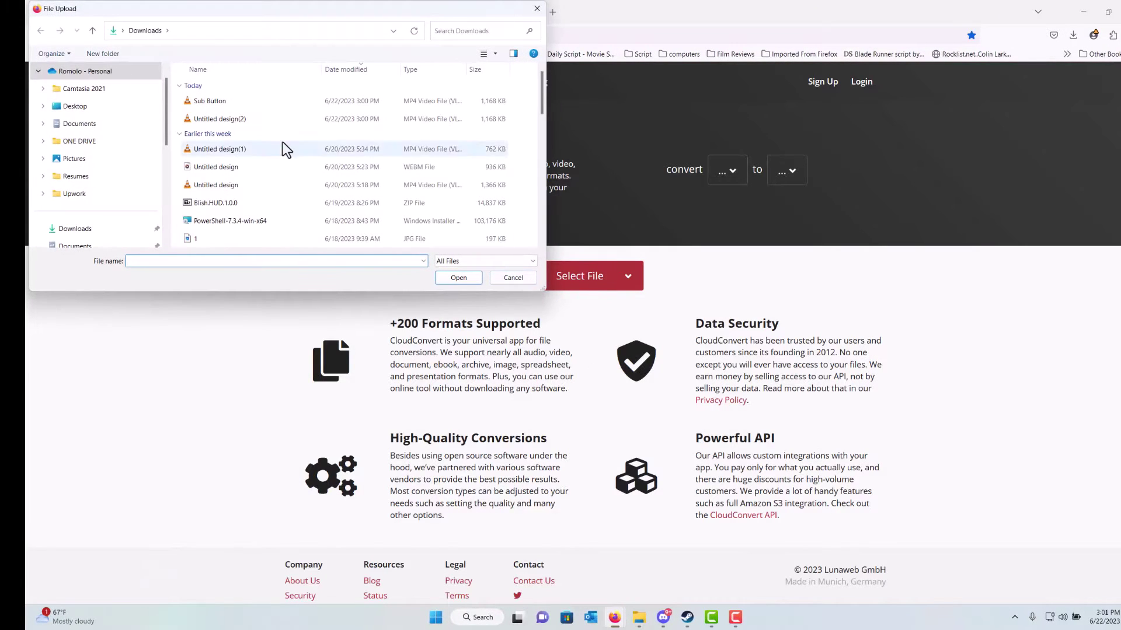
pyautogui.click(229, 105)
pyautogui.click(459, 279)
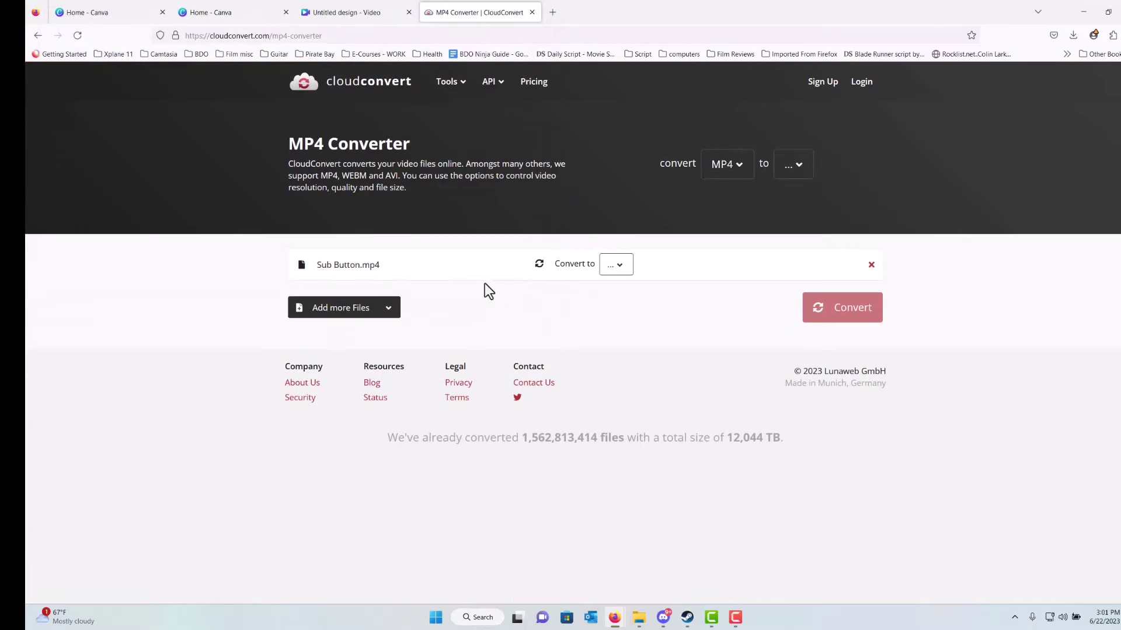
pyautogui.click(617, 275)
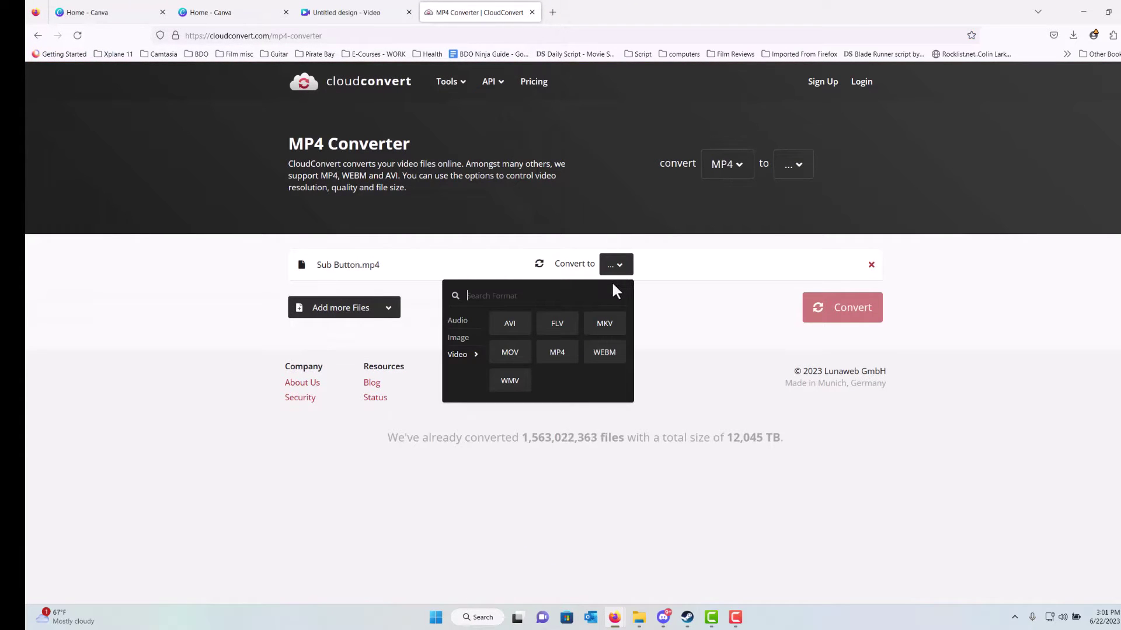
pyautogui.click(601, 353)
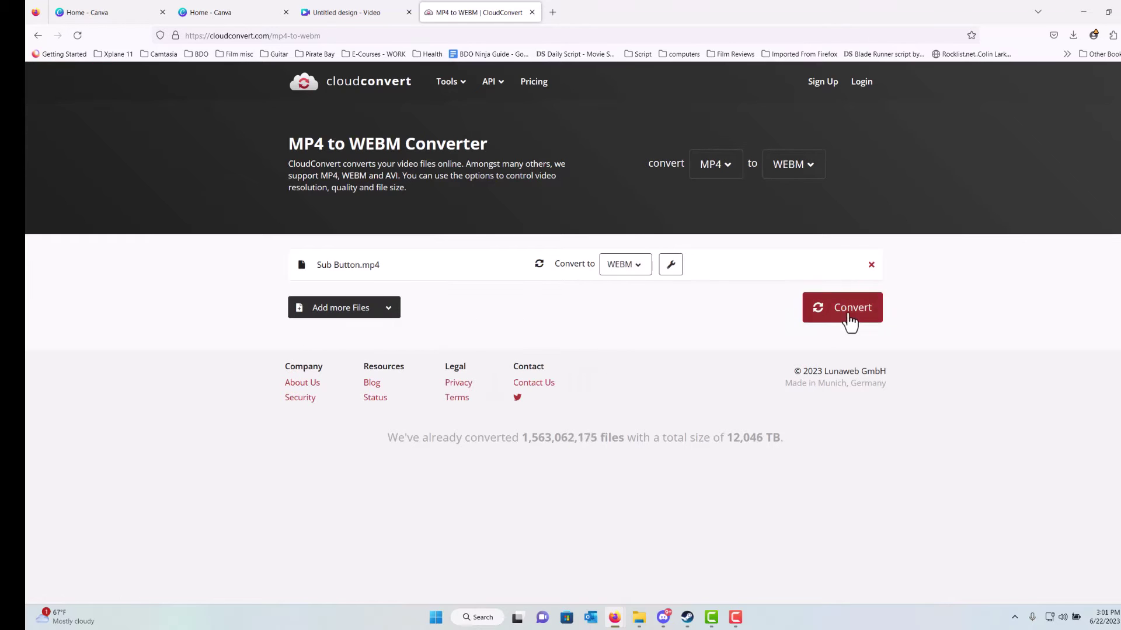
pyautogui.click(848, 315)
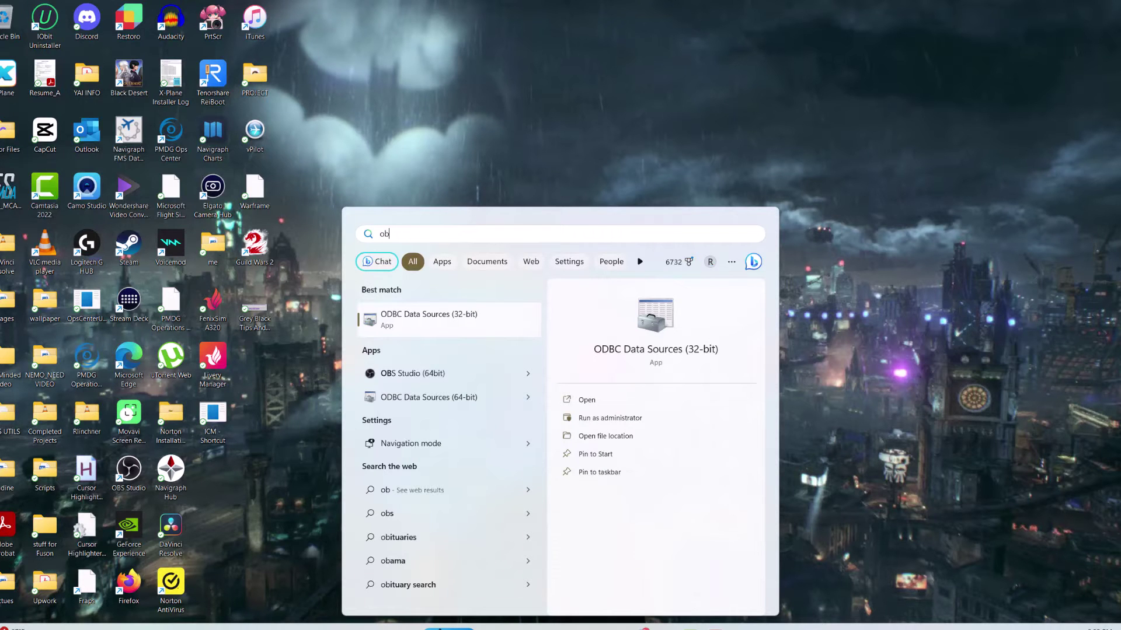
pyautogui.click(467, 378)
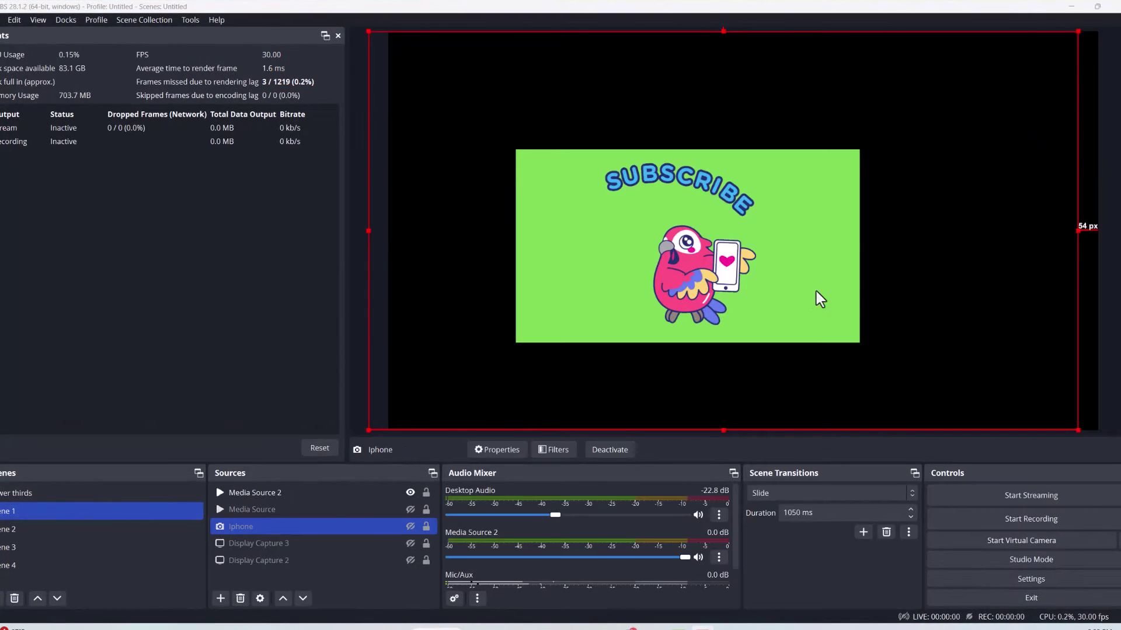
# - Add the existing Media Source 2 parrot clip to Scene 1 as a visible source
pyautogui.click(816, 292)
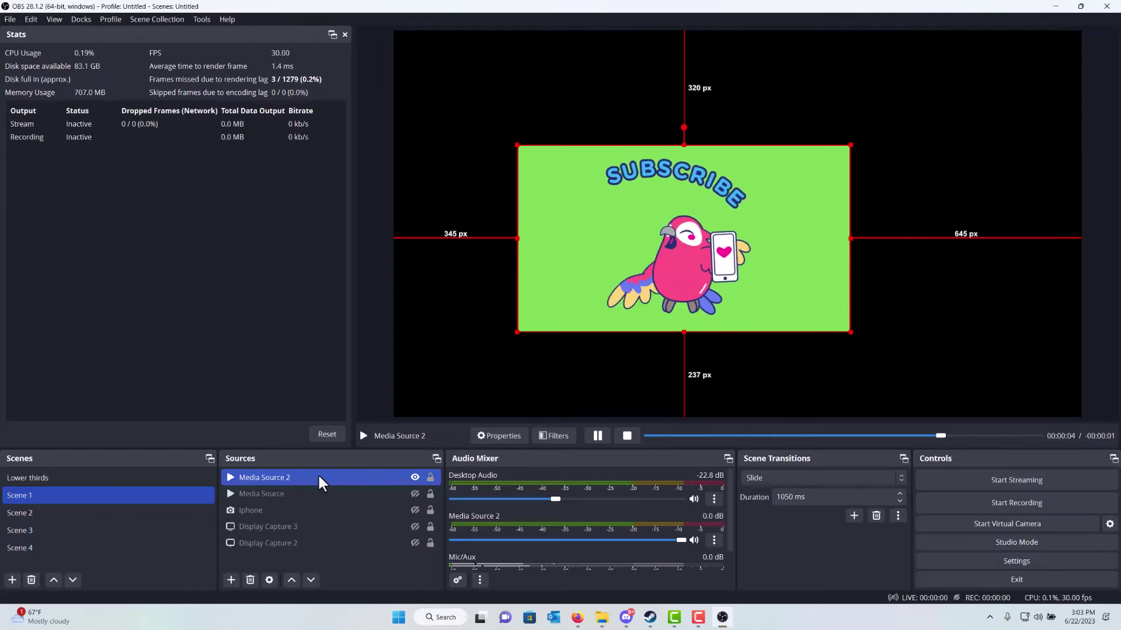
pyautogui.click(231, 579)
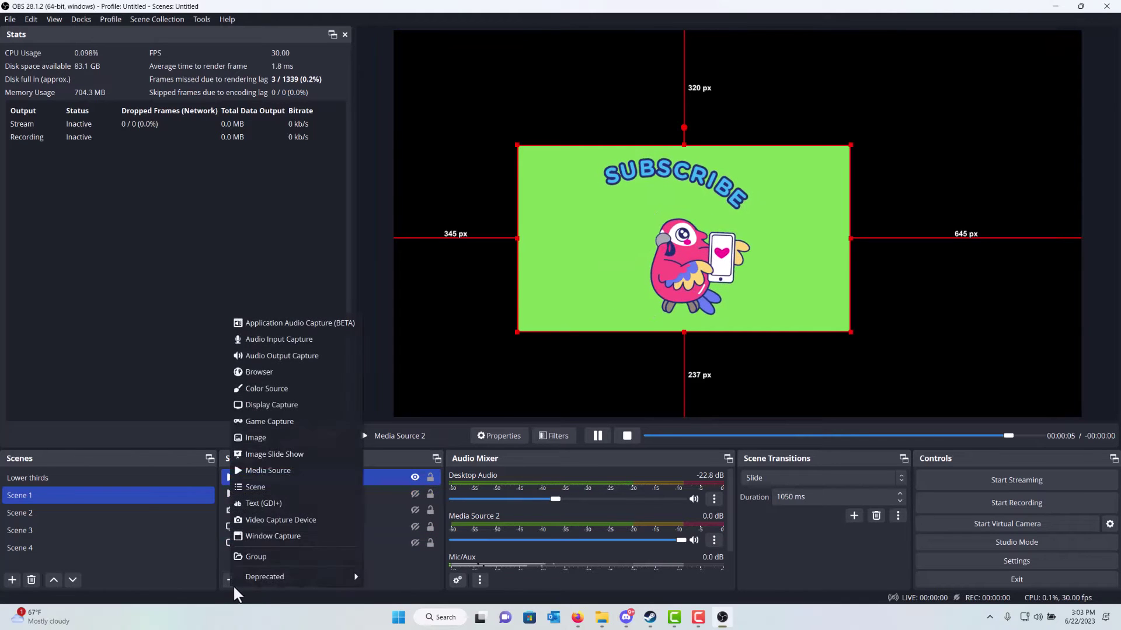
pyautogui.click(265, 470)
pyautogui.click(484, 266)
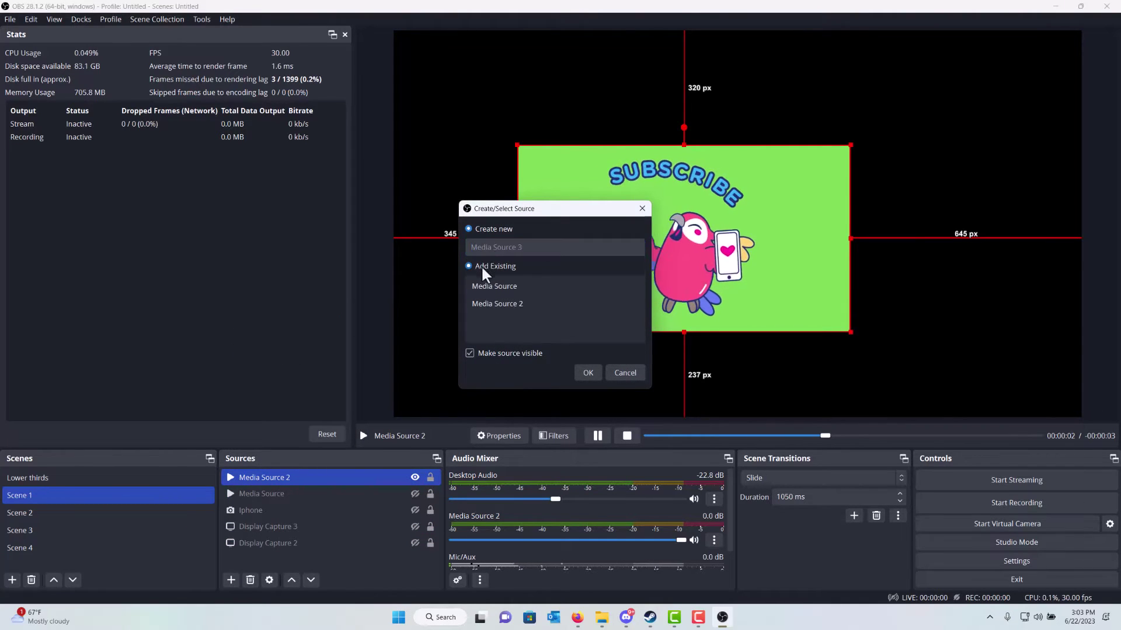
pyautogui.click(501, 303)
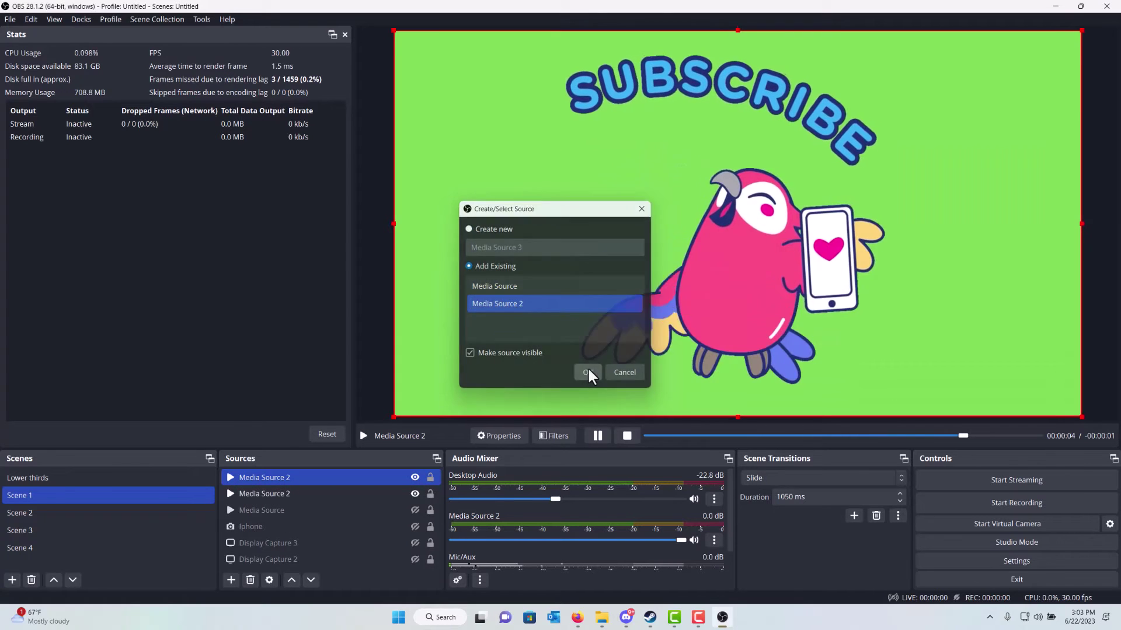
pyautogui.click(587, 369)
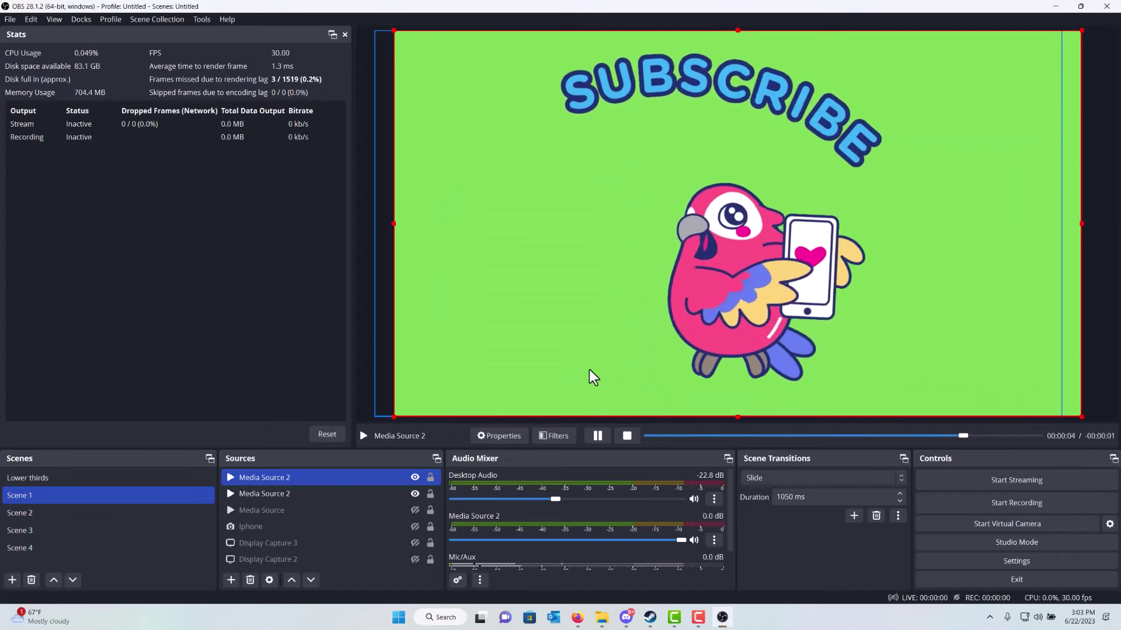
# - Add a Chroma Key filter to Media Source 2, trying similarity 359 before restoring 400
pyautogui.click(550, 436)
pyautogui.click(336, 485)
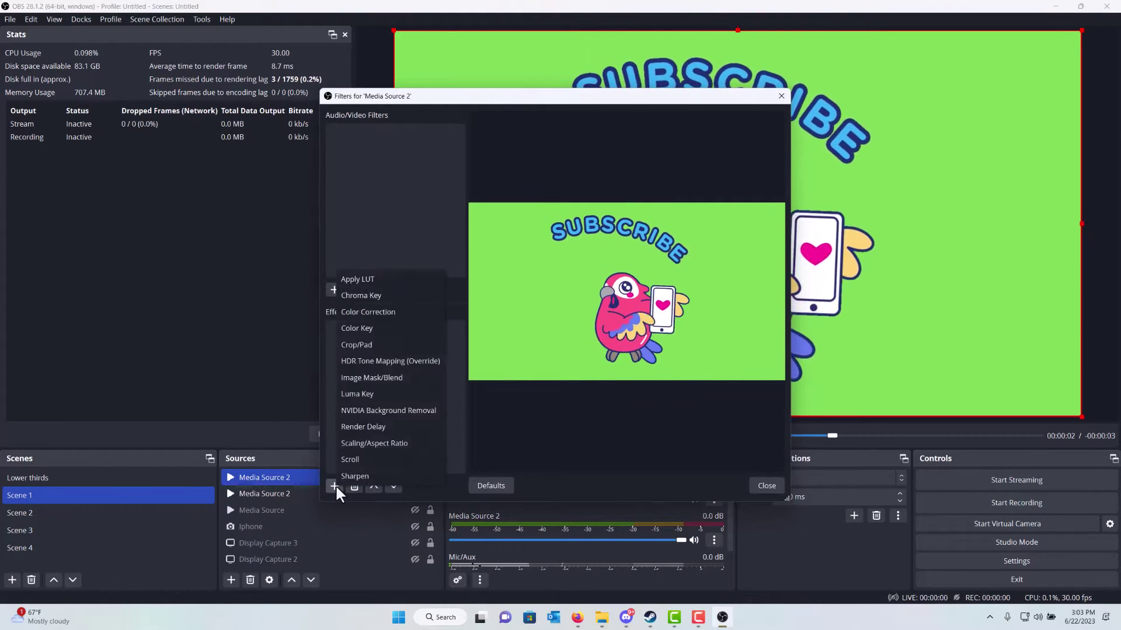
pyautogui.click(373, 297)
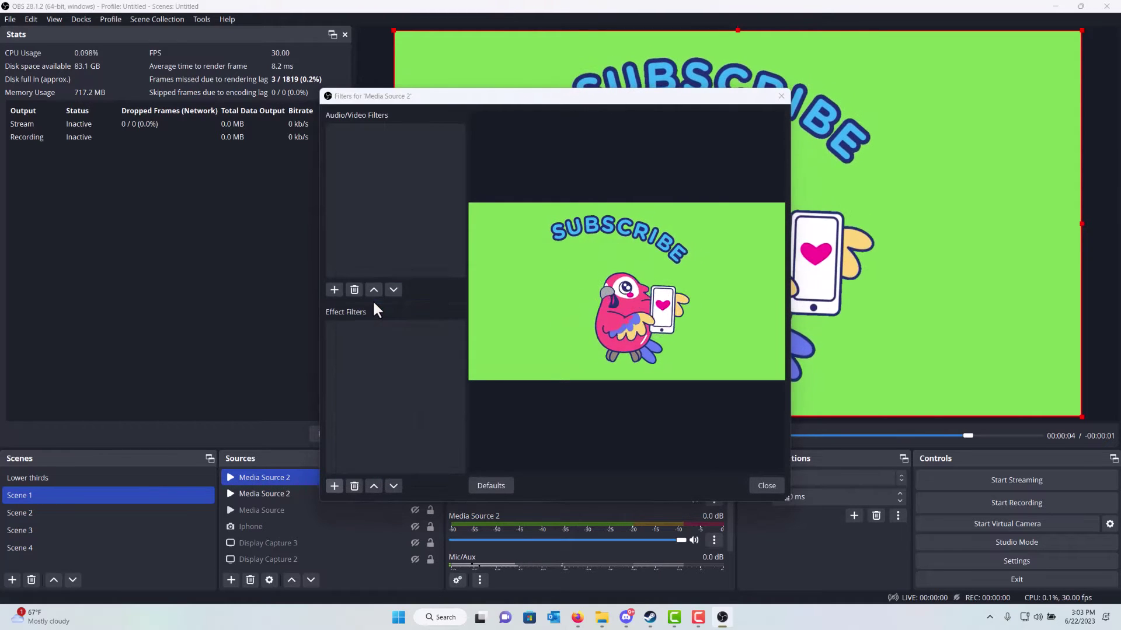
pyautogui.click(530, 316)
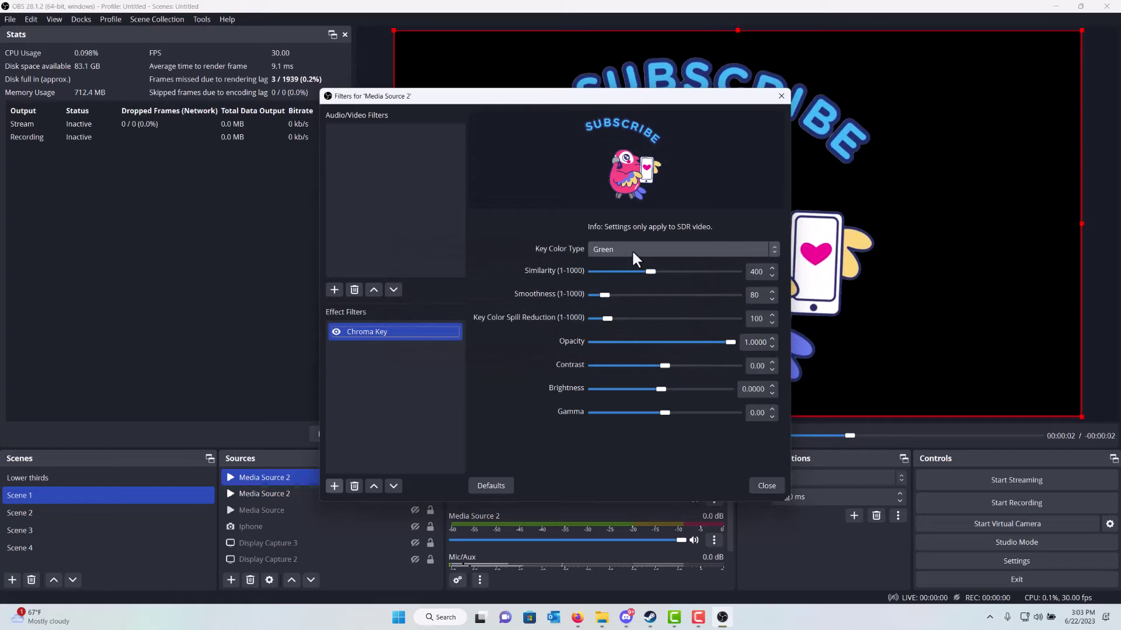
pyautogui.moveTo(647, 271); pyautogui.dragTo(640, 268)
pyautogui.click(496, 485)
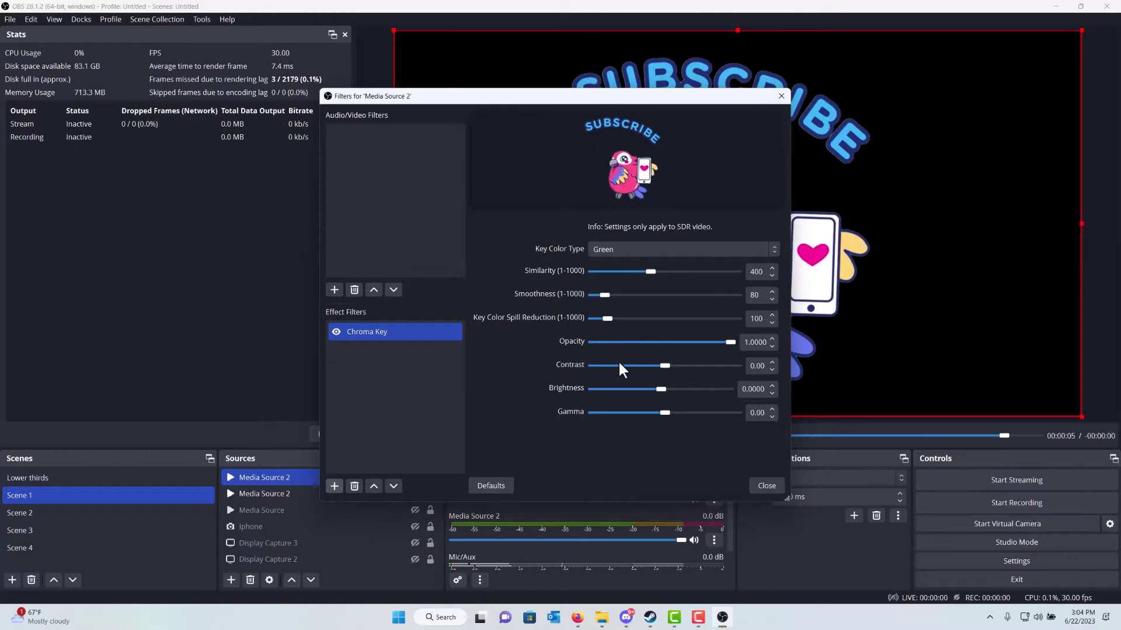
pyautogui.click(758, 480)
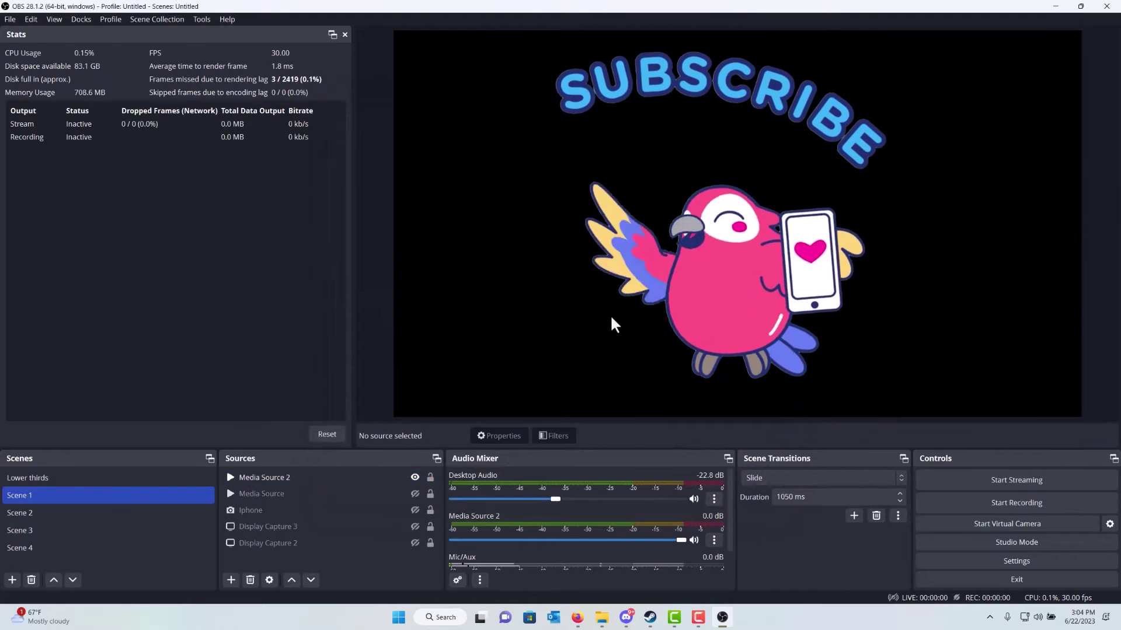
# - Cycle through Scenes 3, 4 and 1, ending on Lower thirds with its title source selected
pyautogui.click(704, 317)
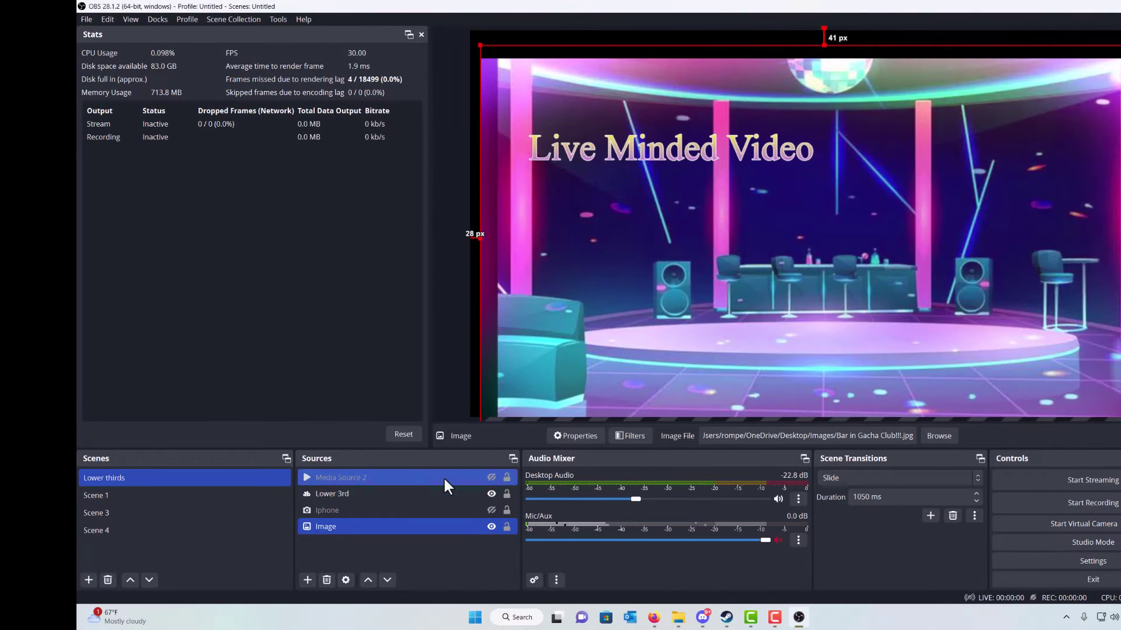
pyautogui.click(94, 511)
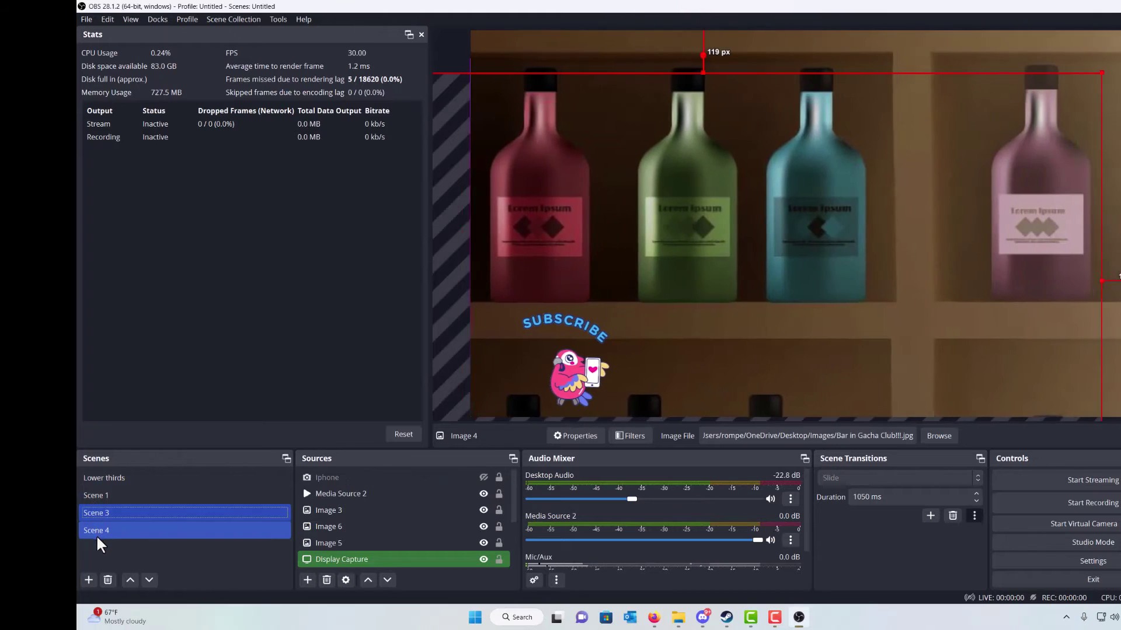
pyautogui.click(96, 531)
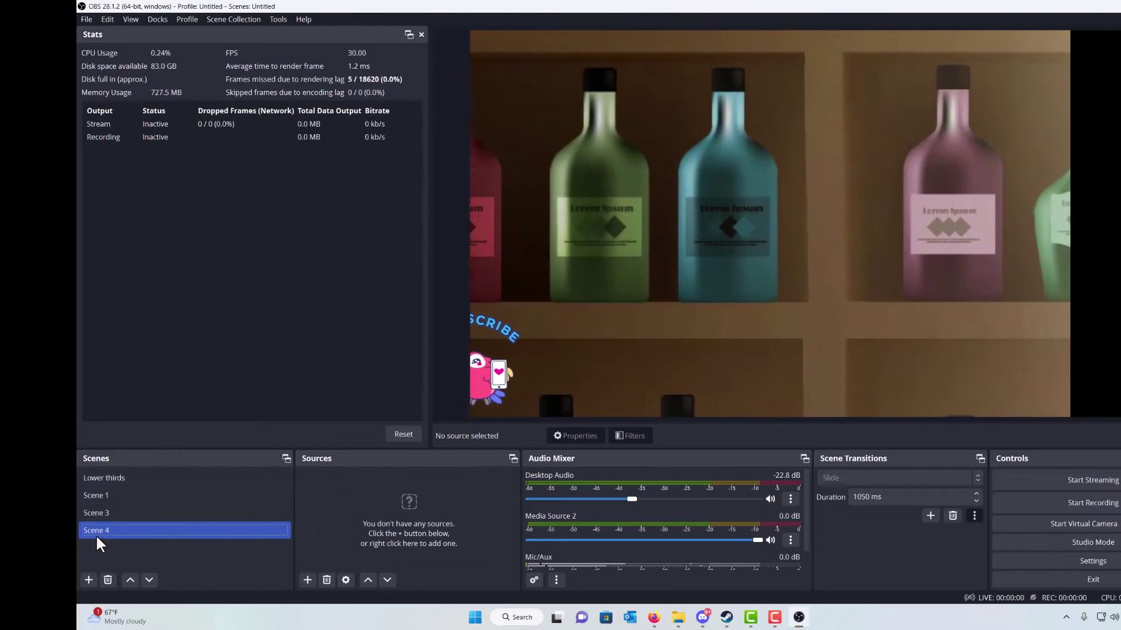
pyautogui.click(105, 495)
pyautogui.click(107, 477)
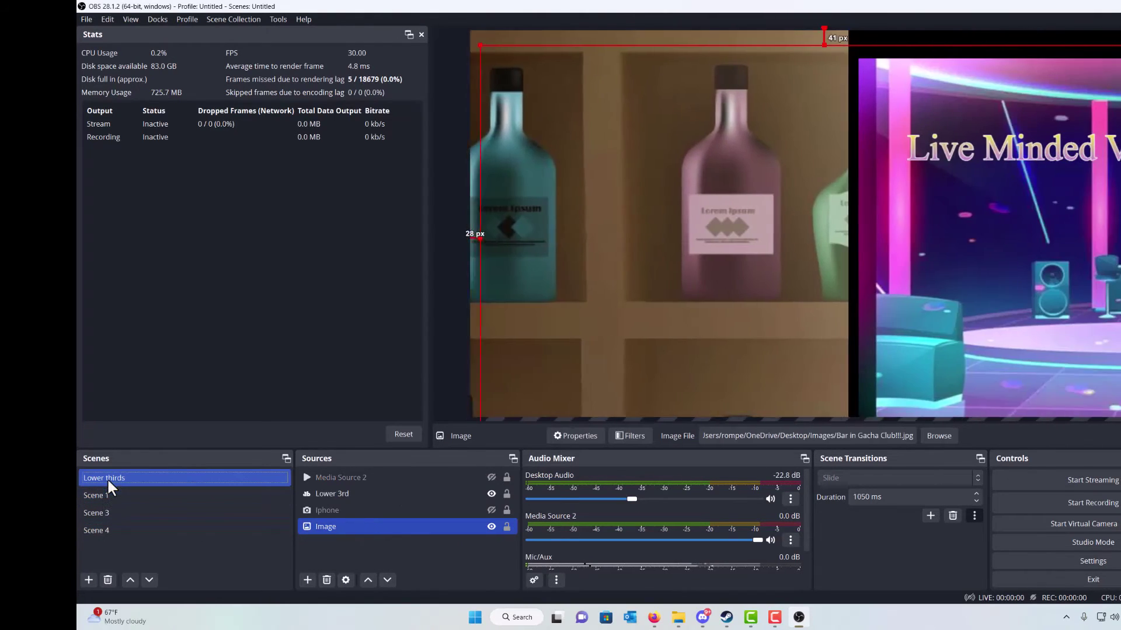
pyautogui.keyDown('ctrl'); pyautogui.click(414, 495); pyautogui.keyUp('ctrl')
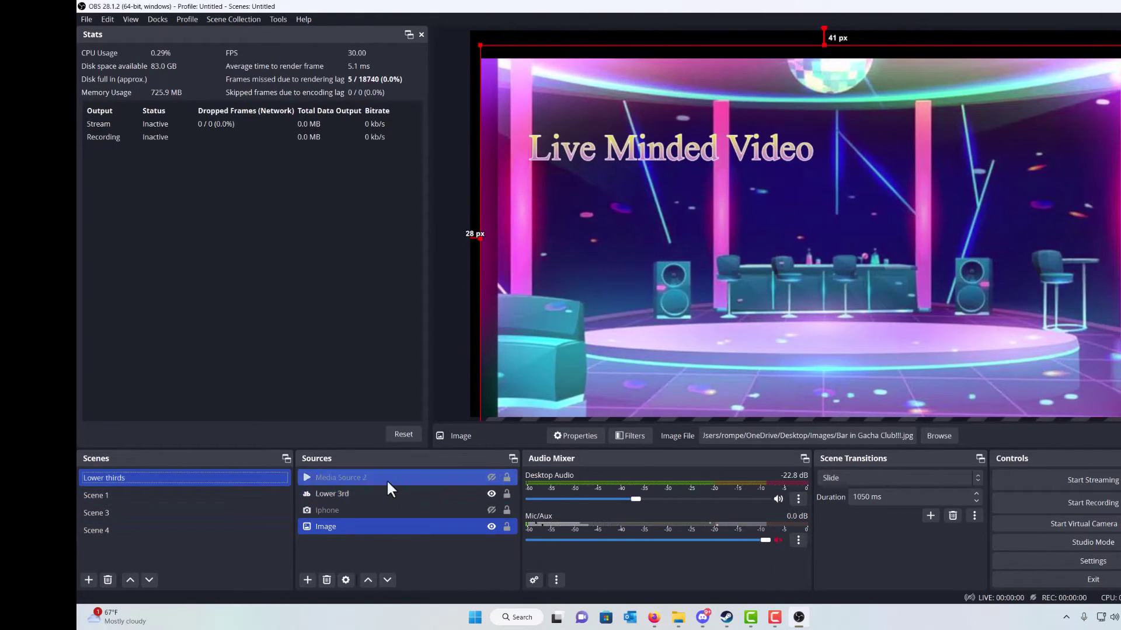
# - Show the Media Source 2 parrot, then shrink it and move it to the lower left
pyautogui.click(491, 477)
pyautogui.keyDown('ctrl'); pyautogui.click(506, 490); pyautogui.keyUp('ctrl')
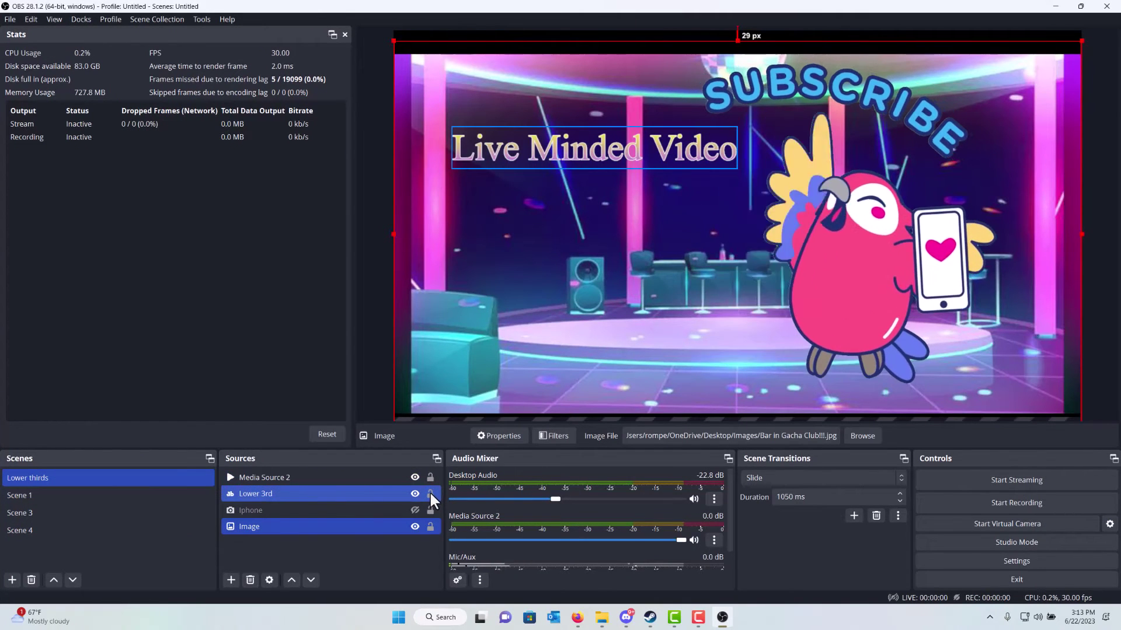
pyautogui.click(845, 299)
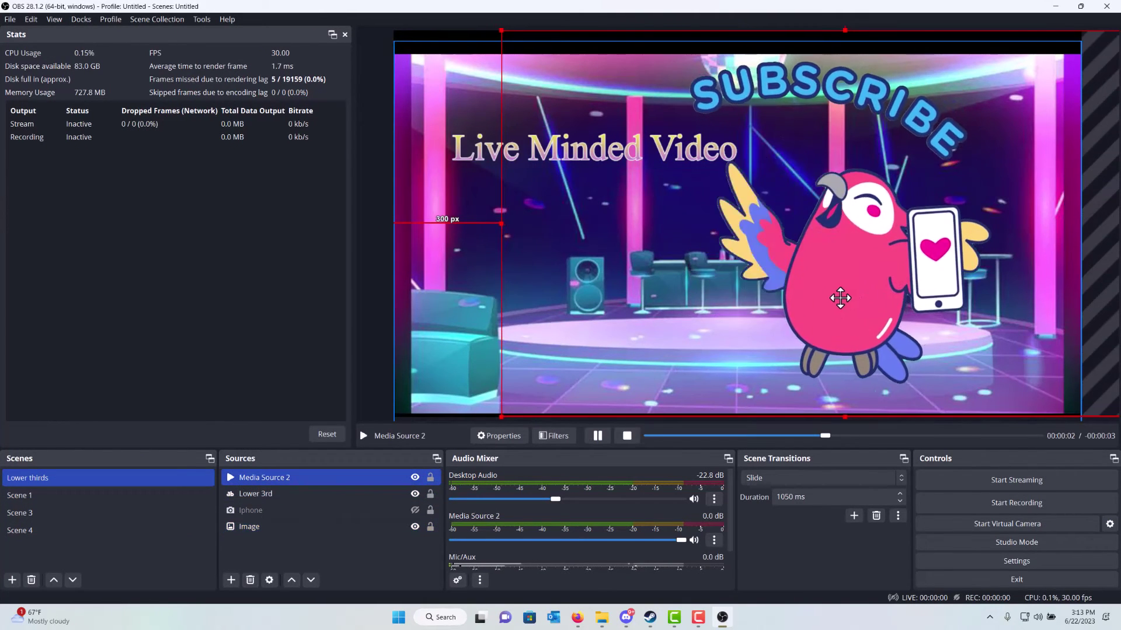
pyautogui.moveTo(841, 299); pyautogui.dragTo(657, 268)
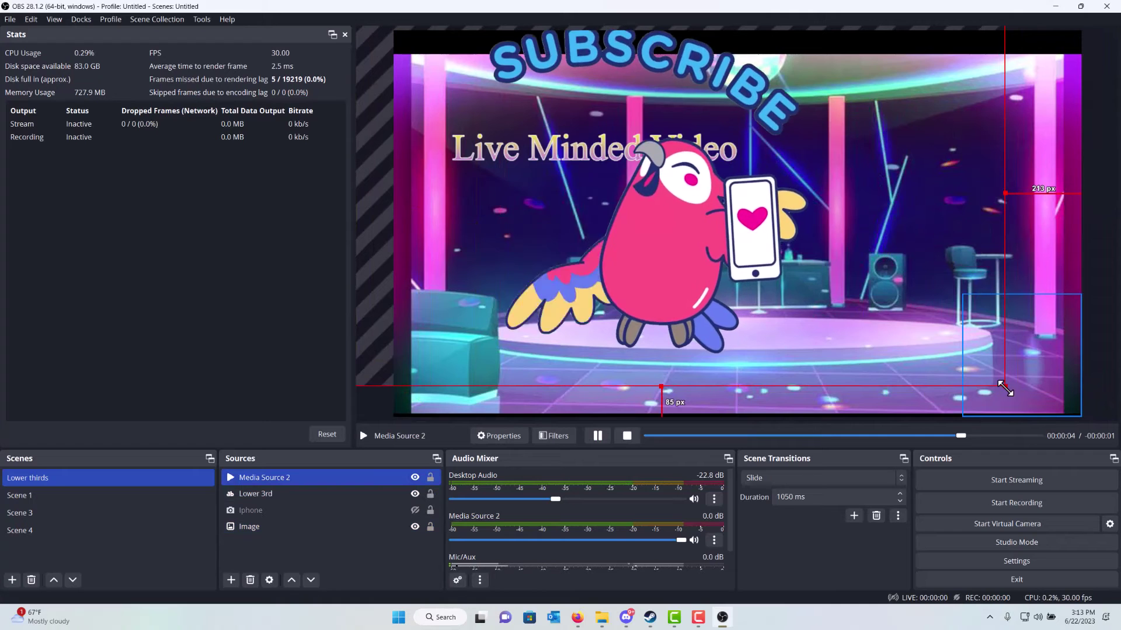
pyautogui.moveTo(1001, 386); pyautogui.dragTo(557, 237)
pyautogui.moveTo(558, 193); pyautogui.dragTo(591, 372)
# - Toggle the Iphone webcam and club backdrop visibility, leaving the webcam hidden
pyautogui.click(789, 223)
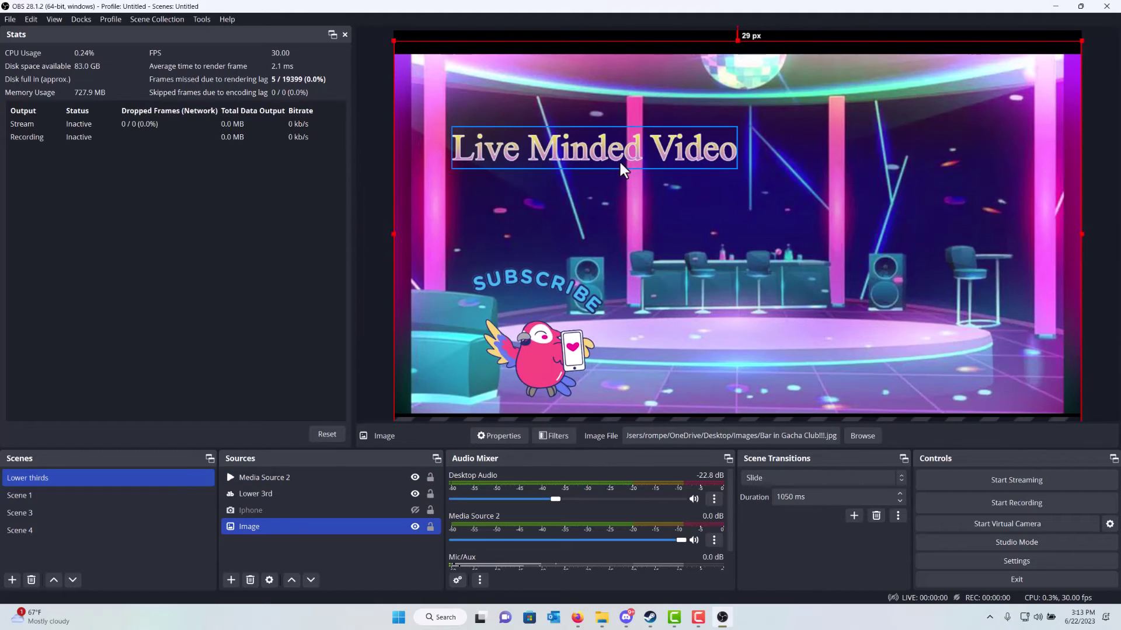
pyautogui.click(415, 510)
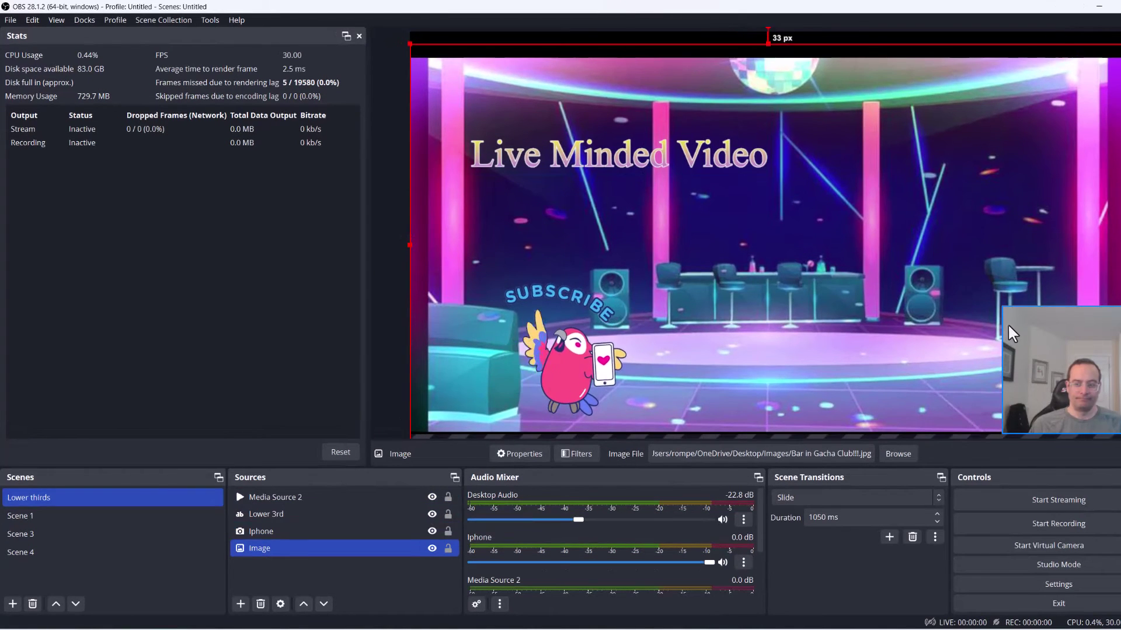
pyautogui.click(1010, 321)
pyautogui.click(921, 311)
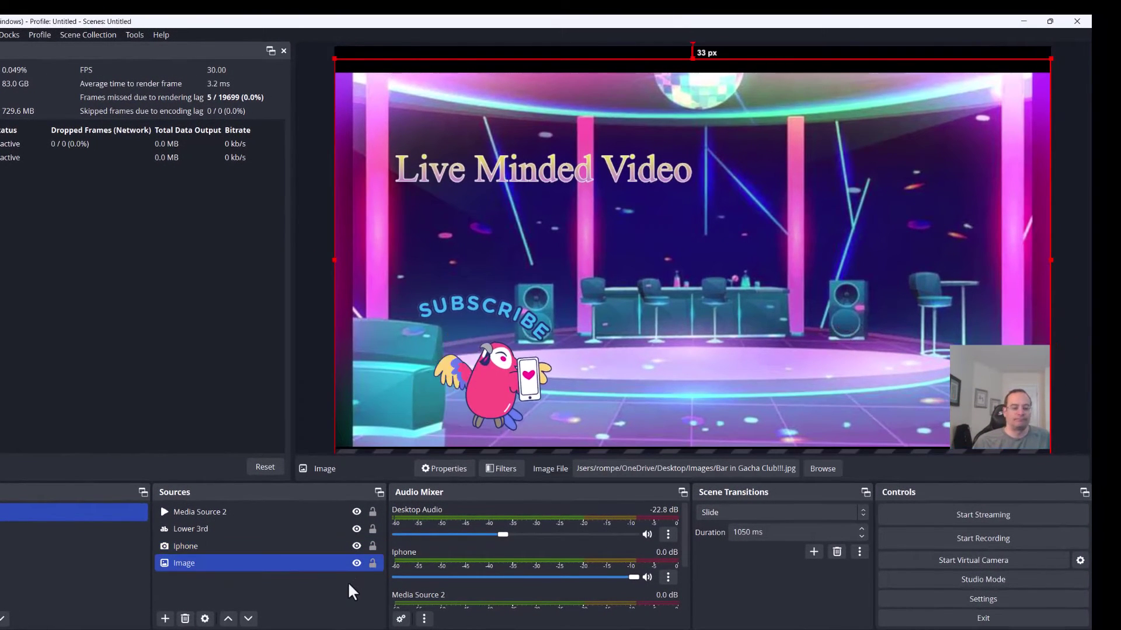
pyautogui.click(356, 563)
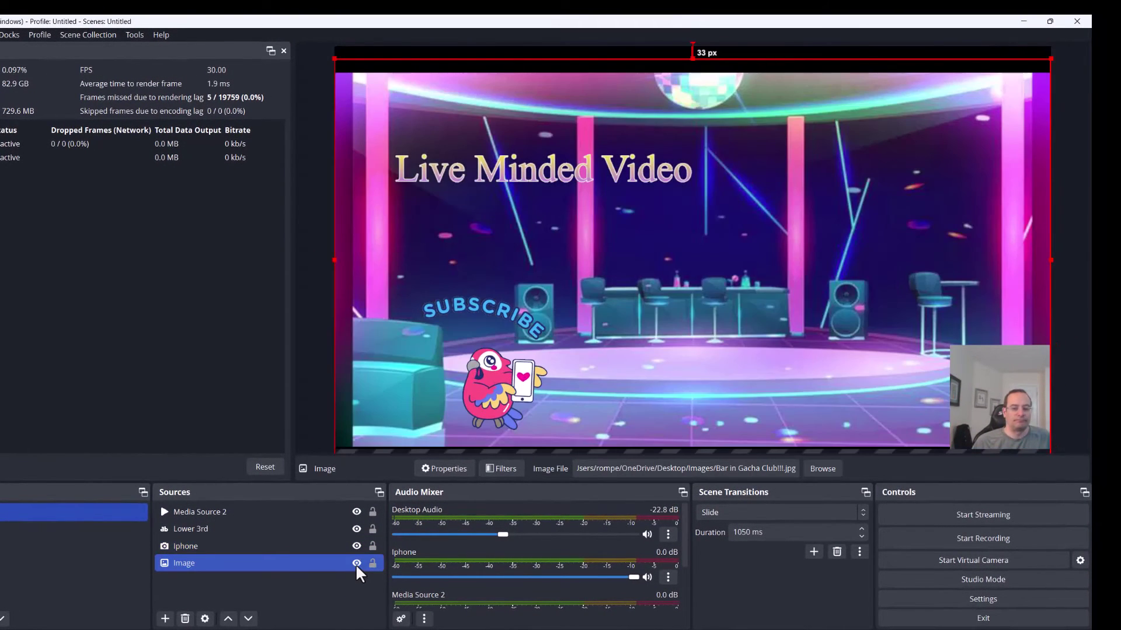
pyautogui.click(355, 564)
pyautogui.click(354, 546)
# - Reselect the Lower 3rd title and the parrot, then switch to Scene 1
pyautogui.click(321, 529)
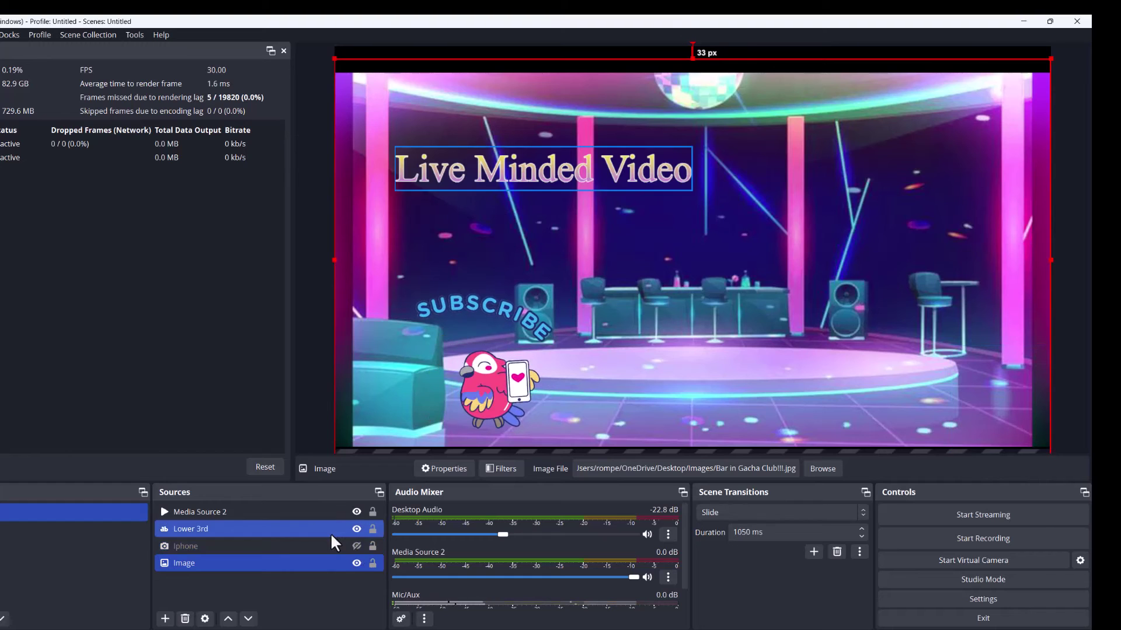
pyautogui.click(503, 380)
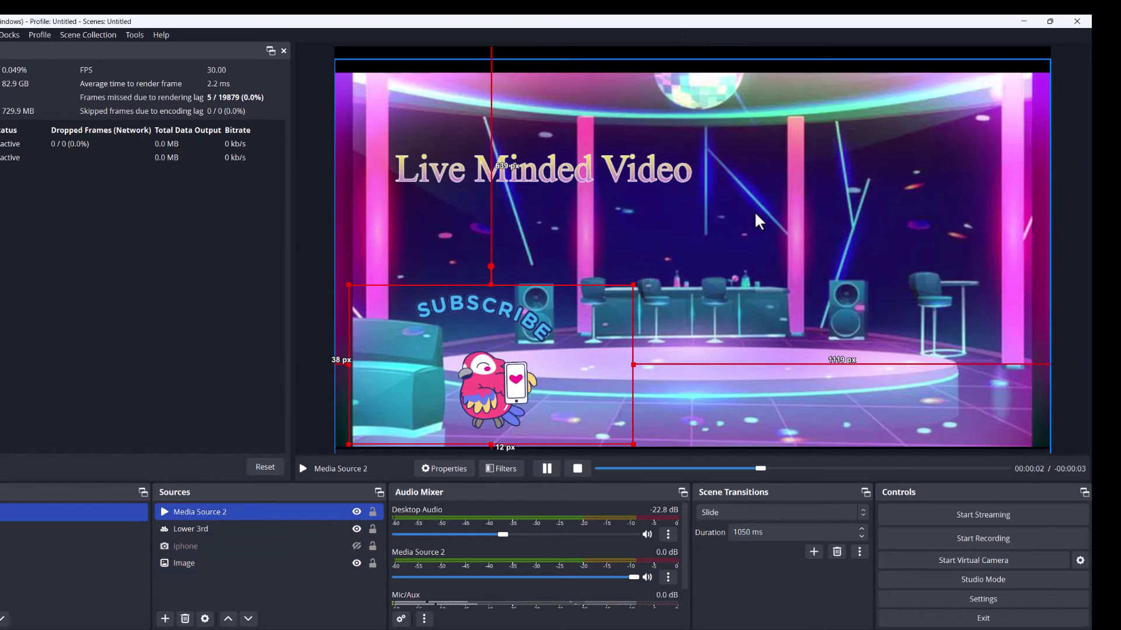
pyautogui.click(745, 225)
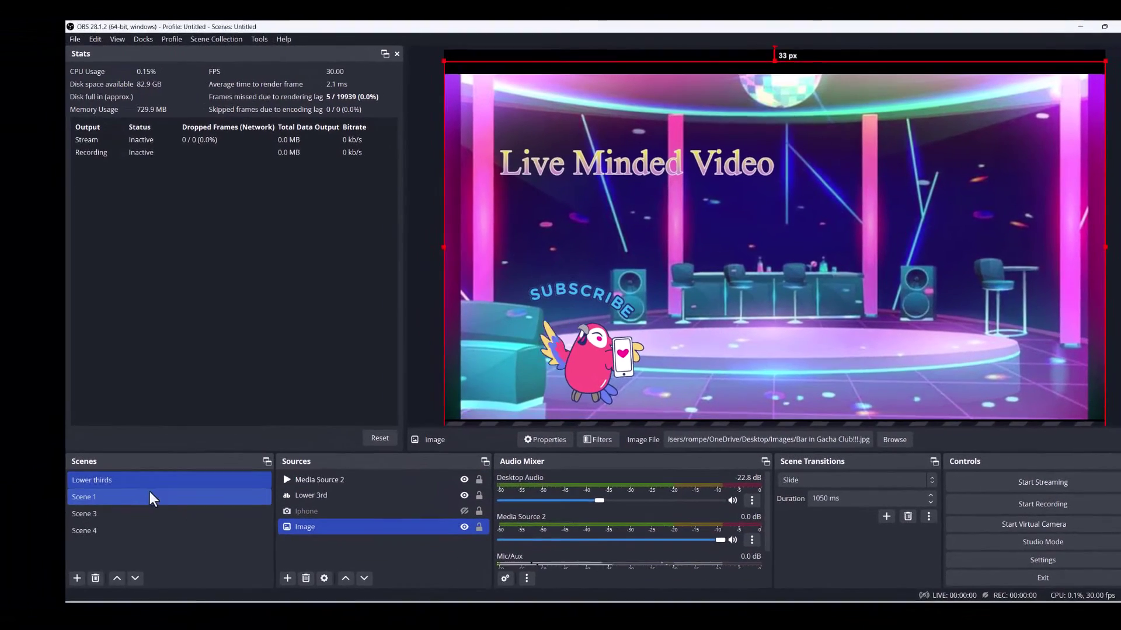
pyautogui.click(135, 492)
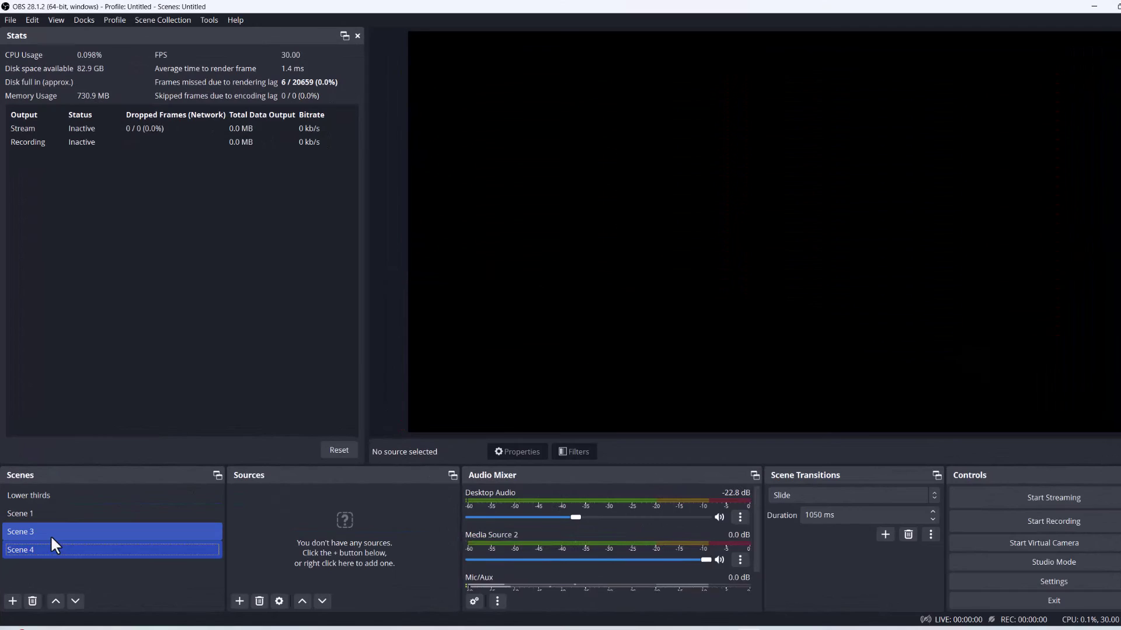
# - Switch to Scene 3 to see the parrot over the coloured-bottles backdrop
pyautogui.click(91, 516)
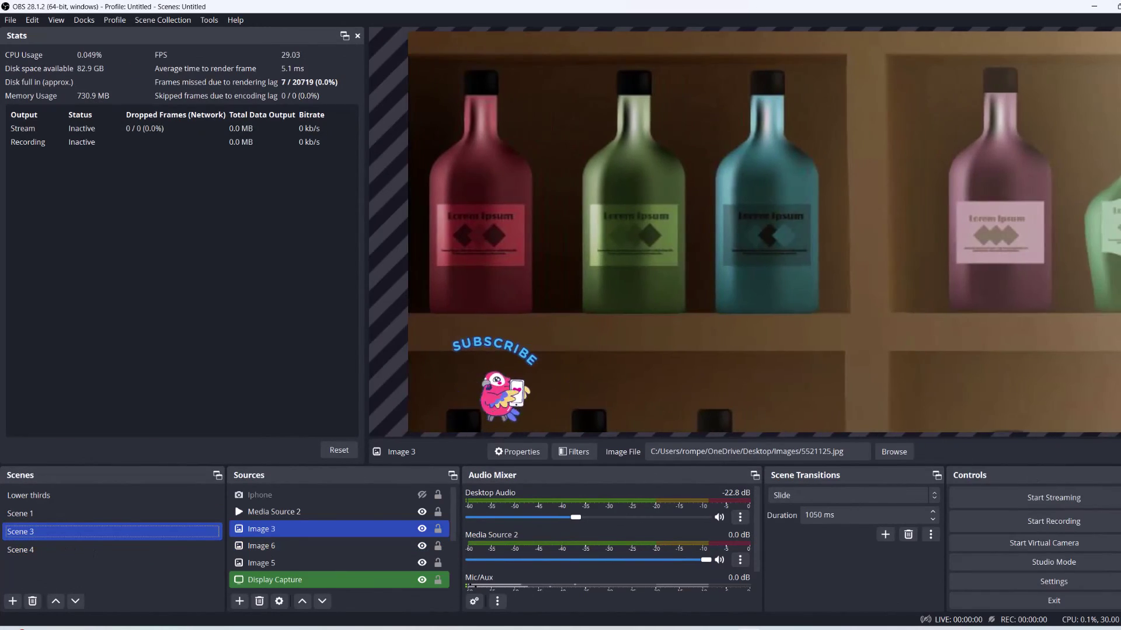